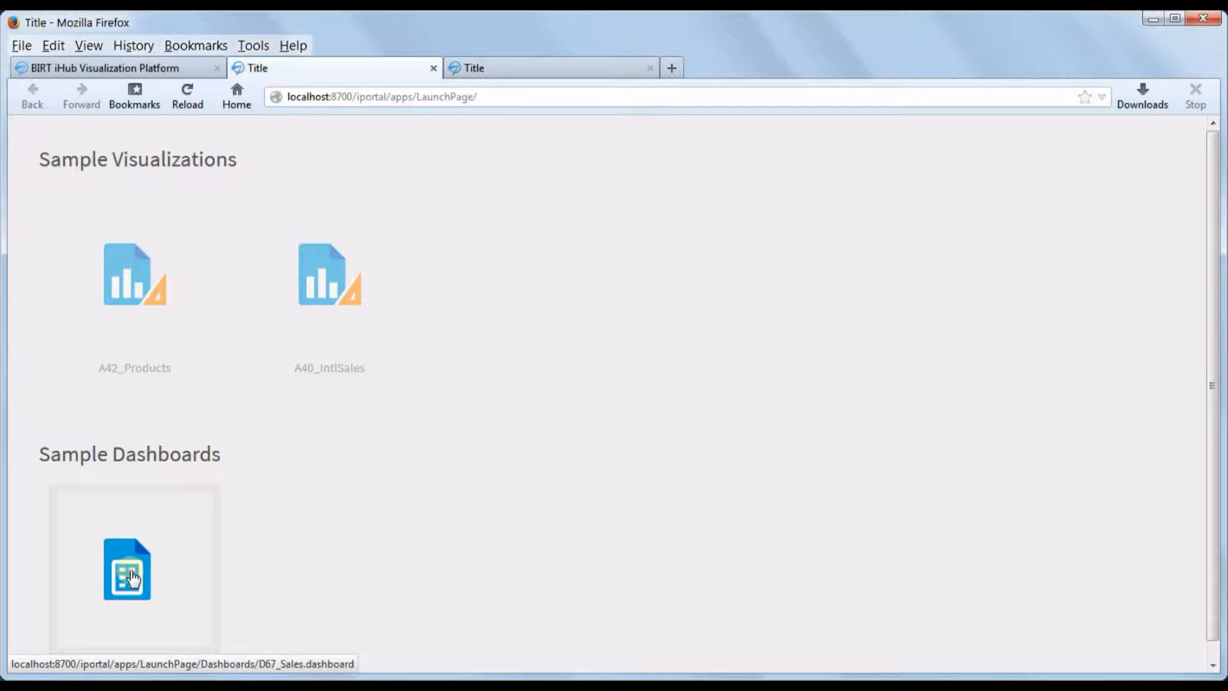
Step: Open the A42_Products report, go to its last page and show the details of the product ranked 37
left_click(125, 297)
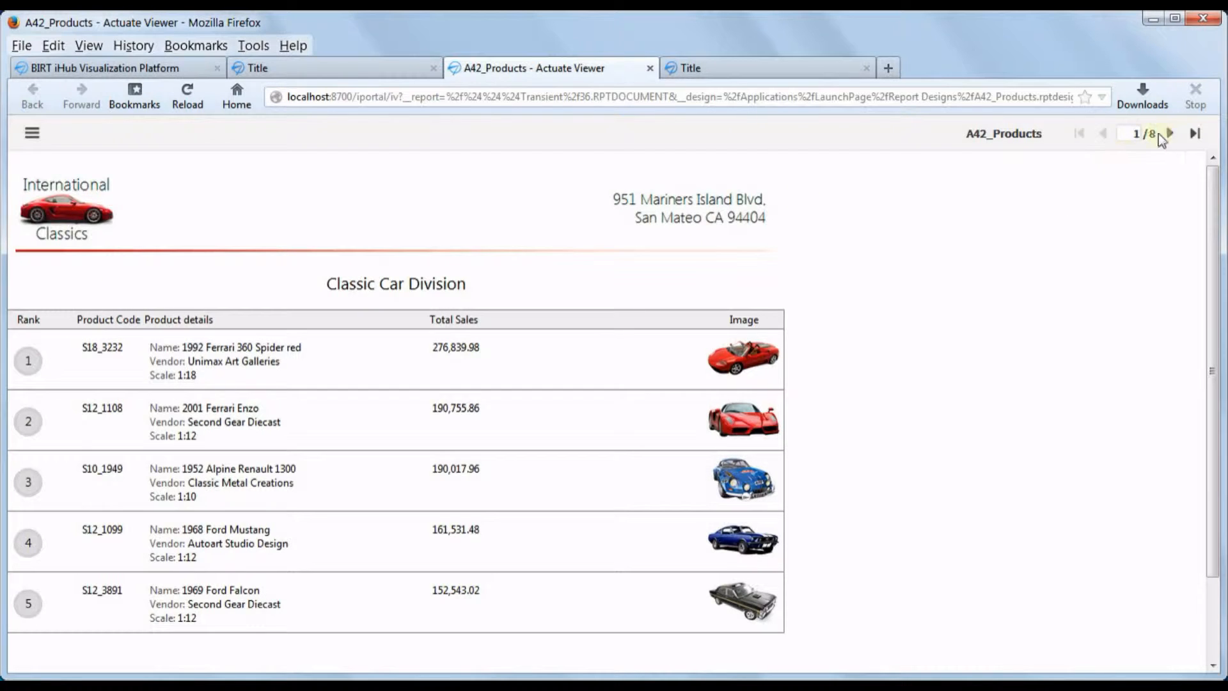
left_click(1193, 134)
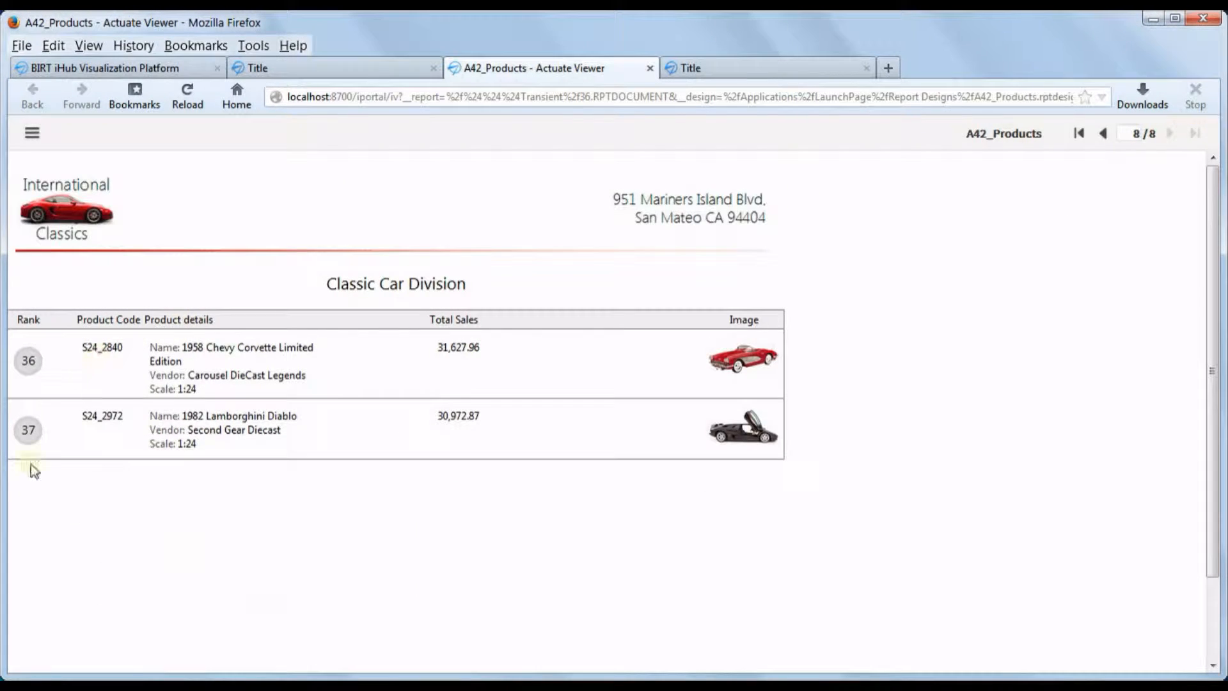
left_click(33, 440)
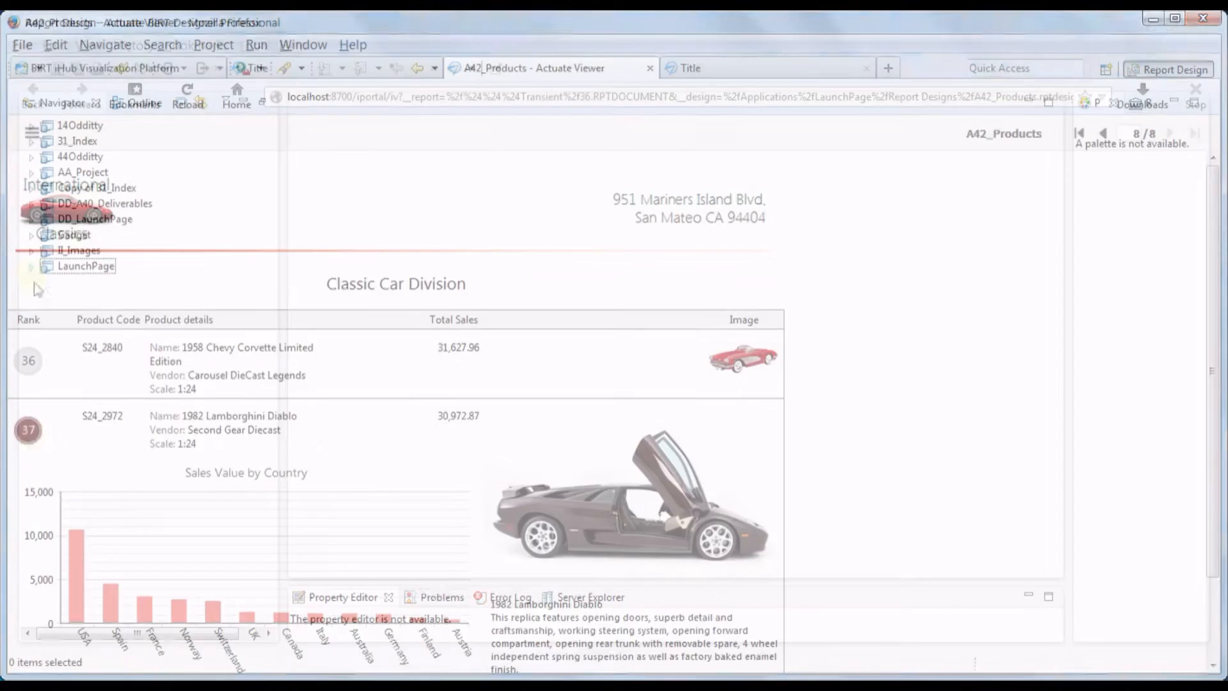
Step: In BIRT Designer, copy A01Banner.PNG, A40screen.png, A42screen.png and D67_screen.png from the DD_LaunchPage project's images folder
left_click(32, 267)
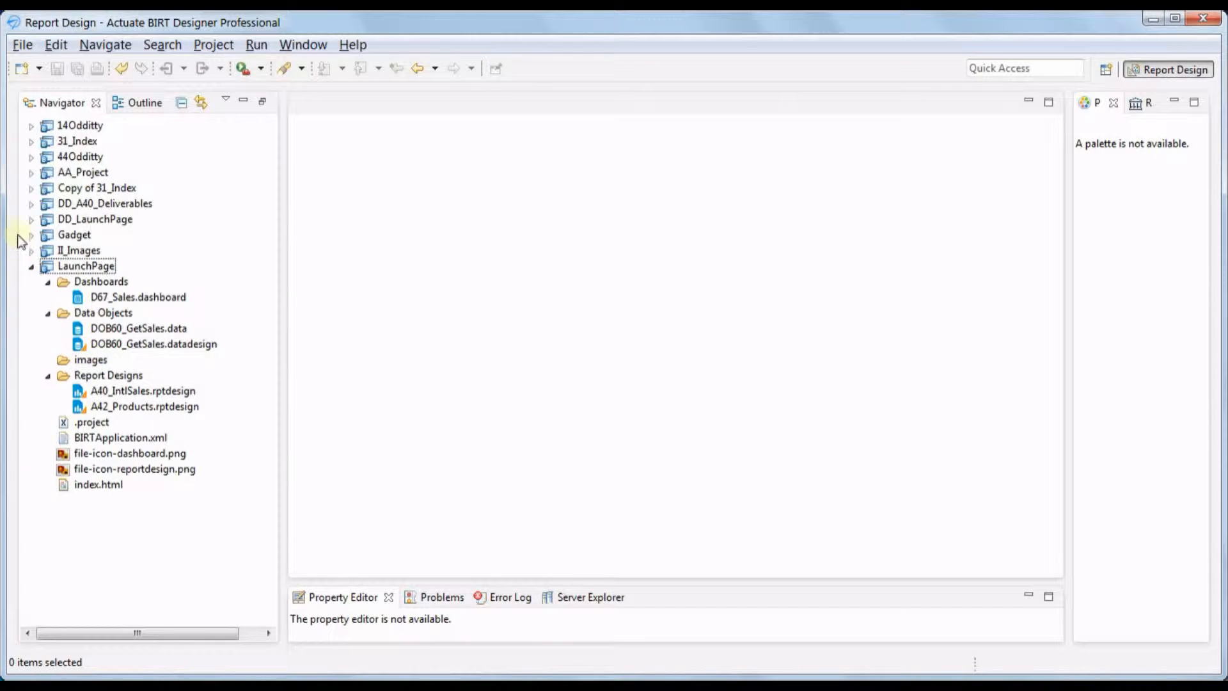
left_click(32, 220)
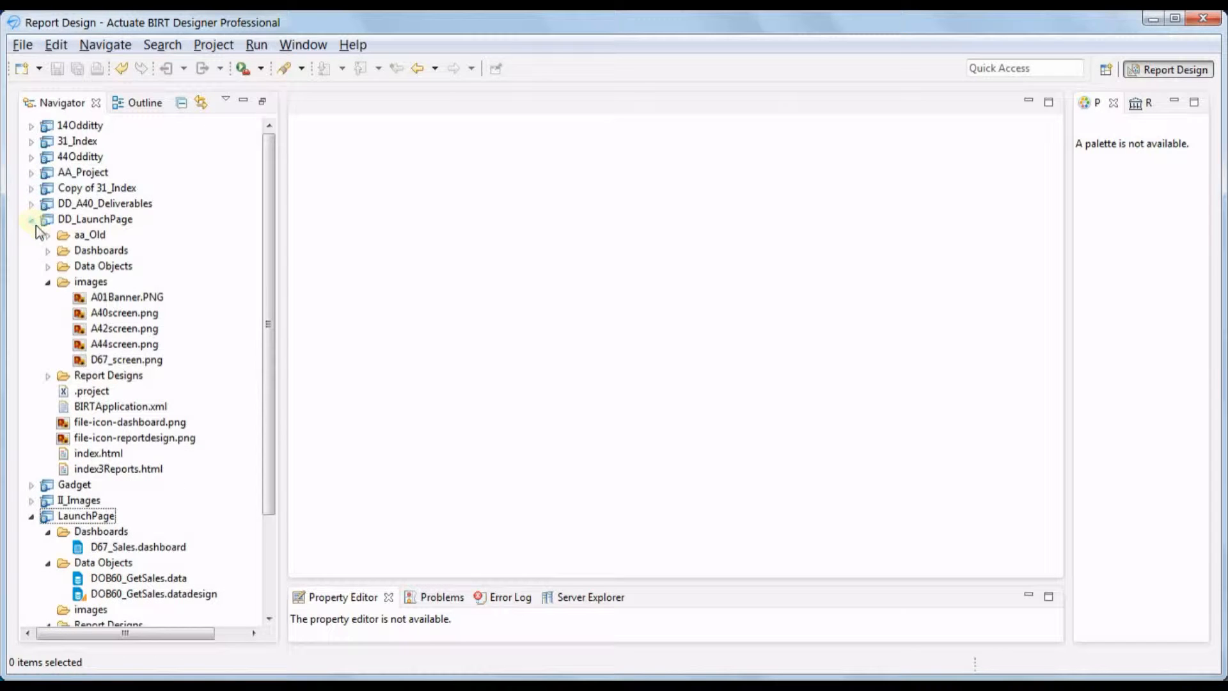
left_click(108, 298)
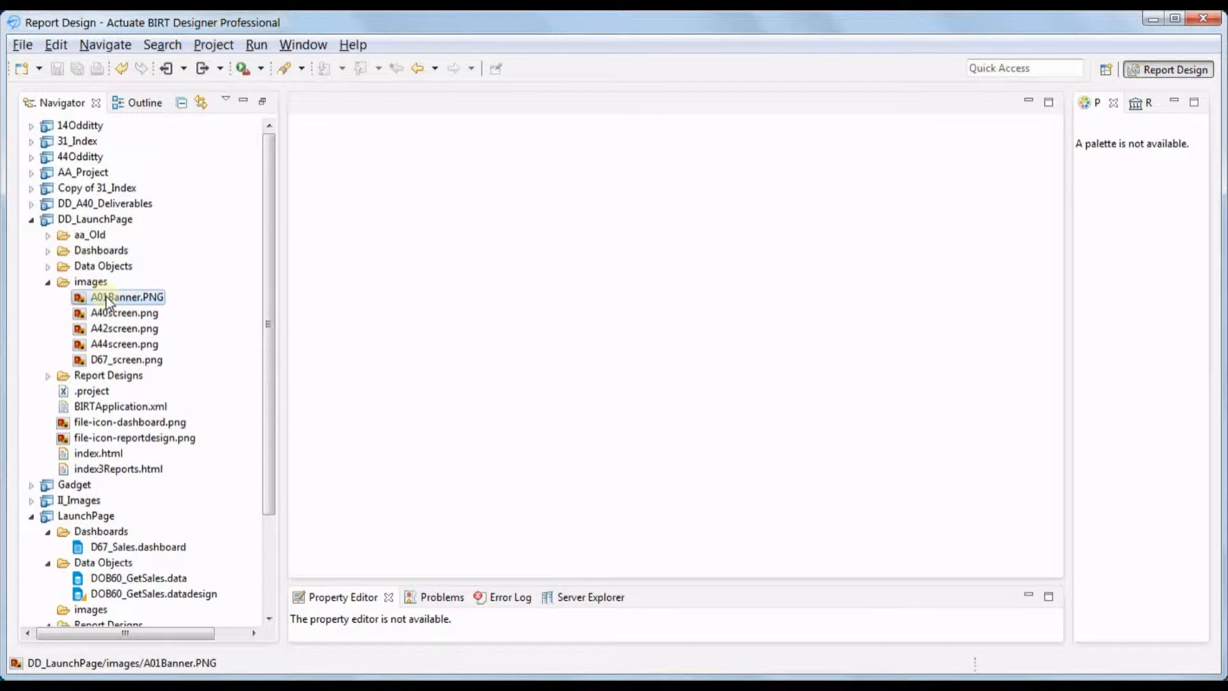
left_click(113, 313, "ctrl")
left_click(118, 329, "ctrl")
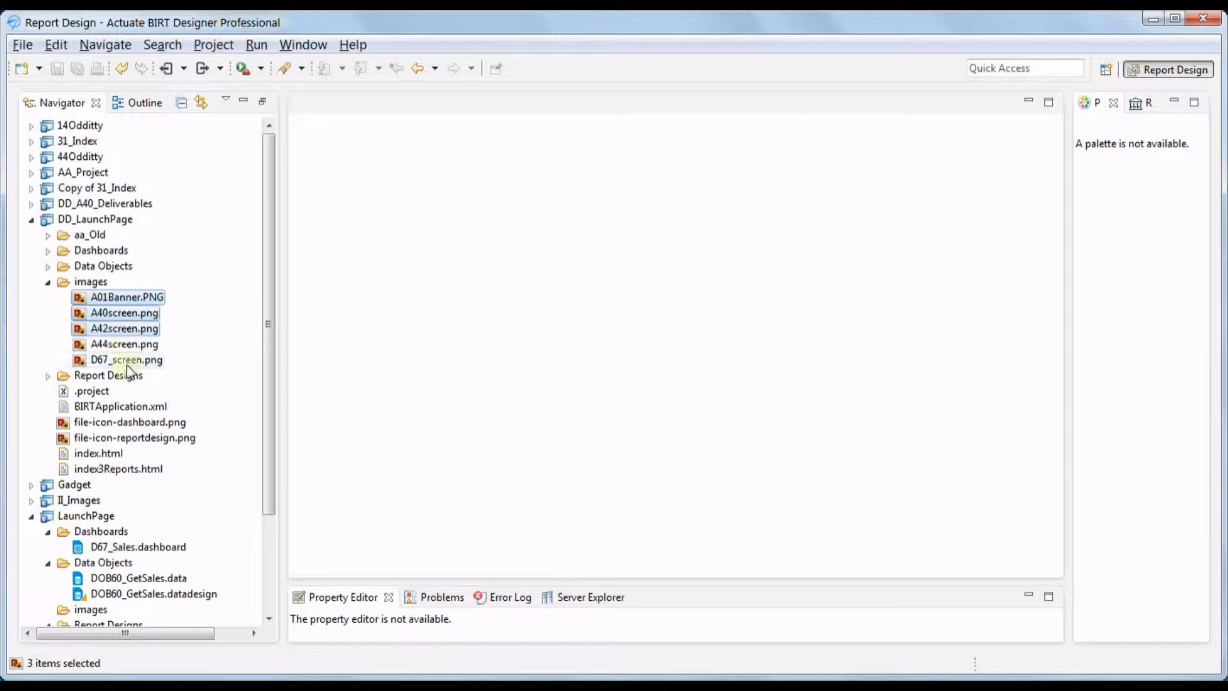
left_click(127, 362, "ctrl")
right_click(131, 302)
left_click(173, 267)
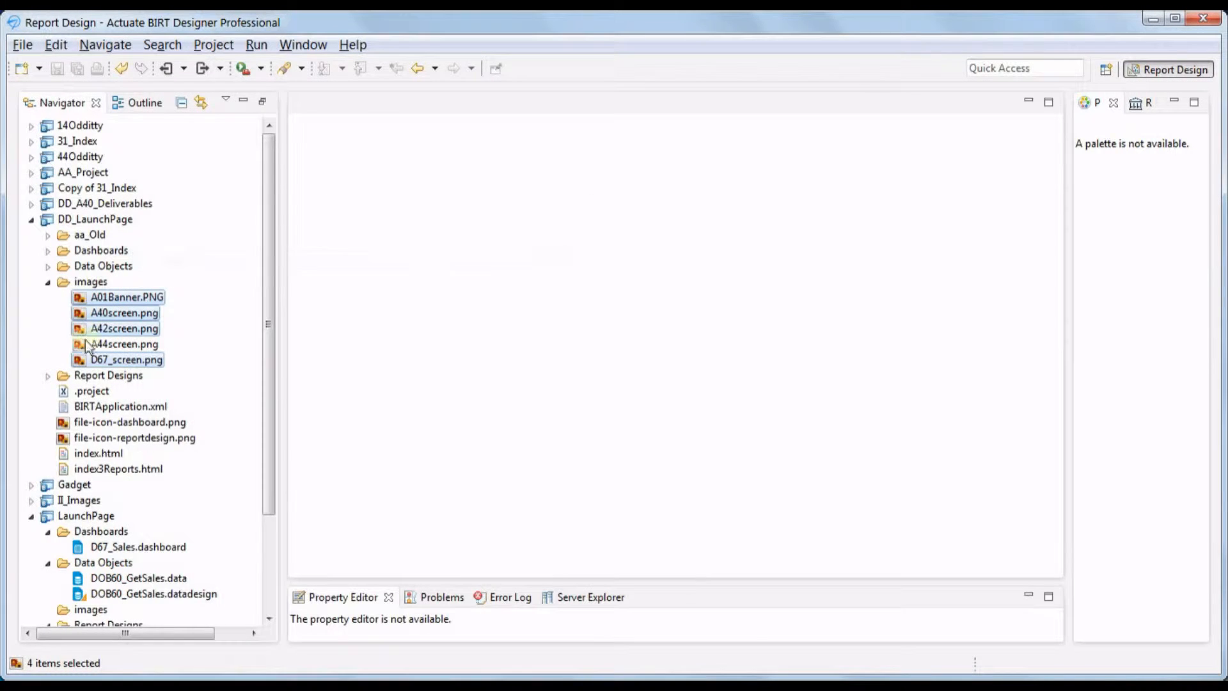
Step: Paste the copied image files into the LaunchPage project's images folder
left_click_drag(264, 436, 269, 537)
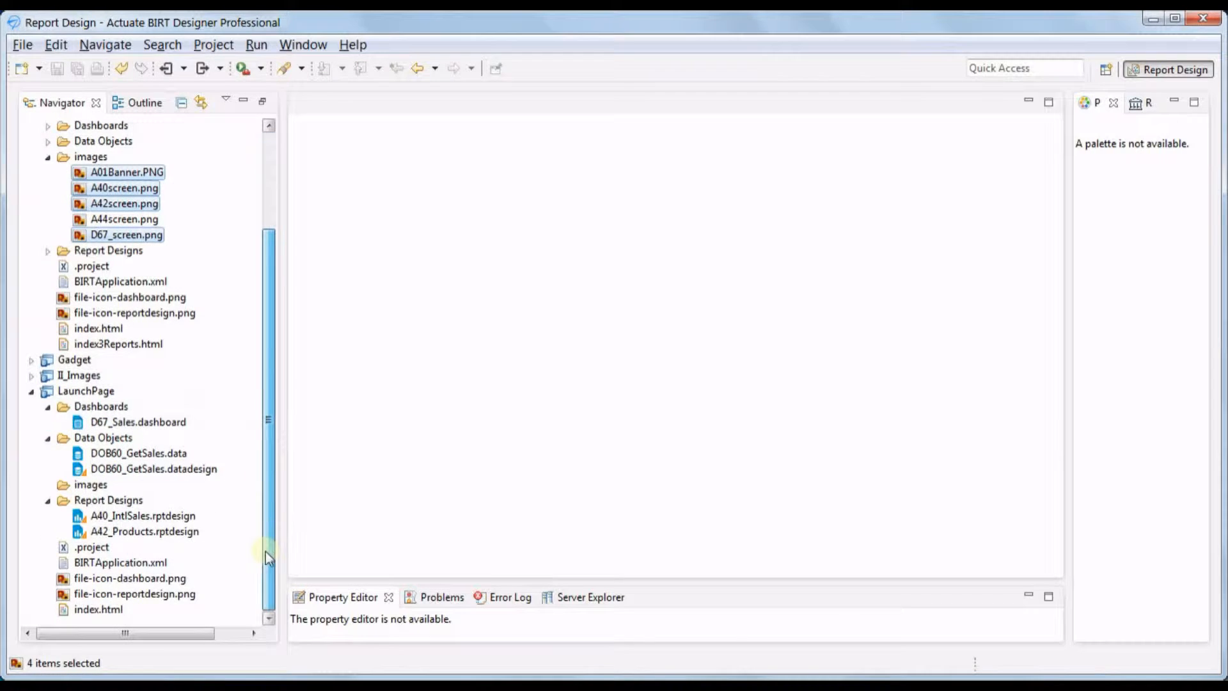
left_click(88, 487)
right_click(88, 489)
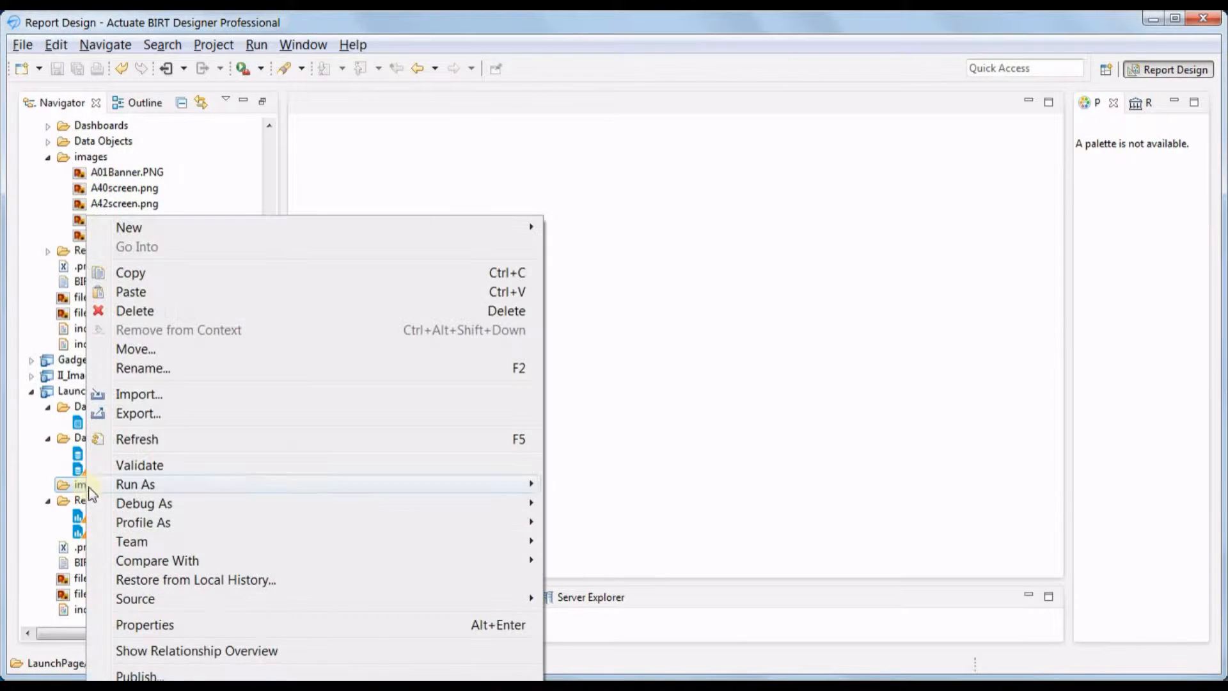
left_click(132, 295)
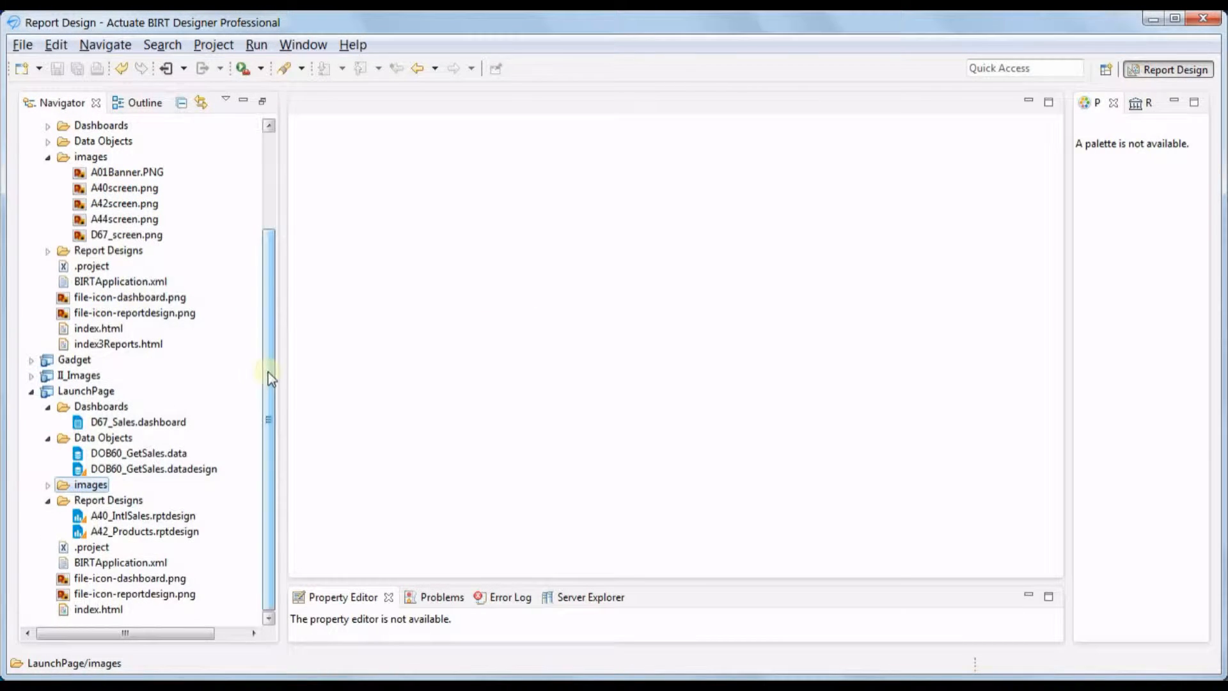
Step: Expand LaunchPage's images folder and collapse the DD_LaunchPage project with its images folder
left_click(48, 157)
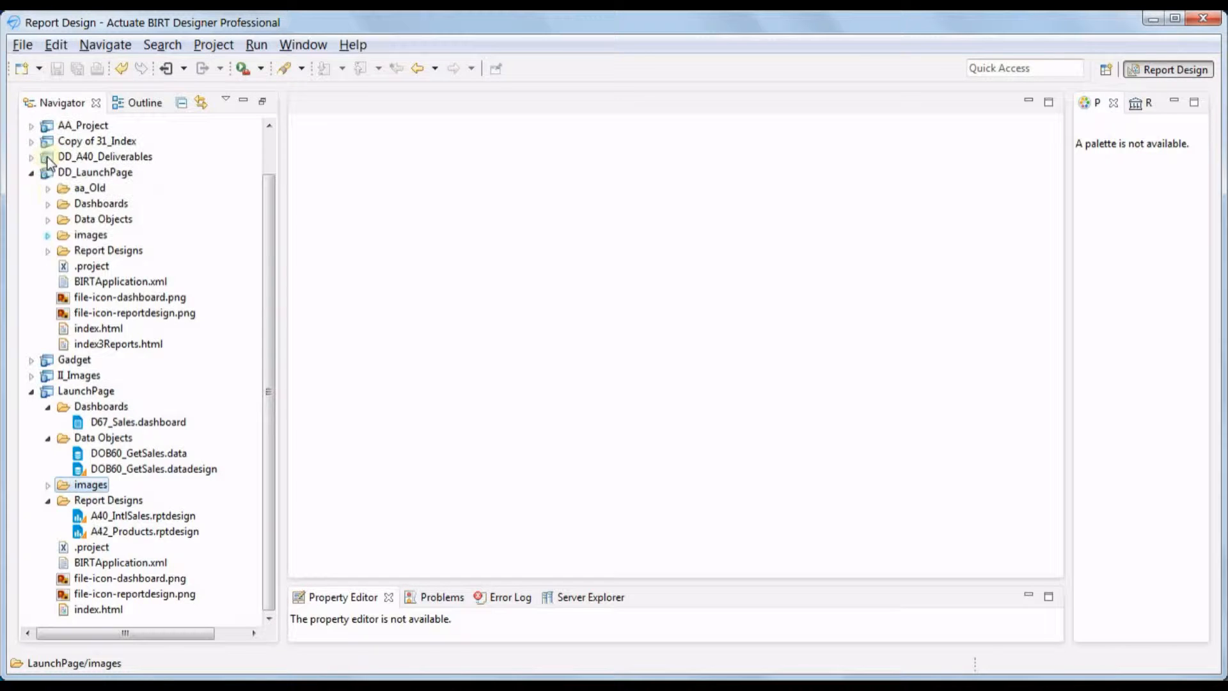
left_click(49, 485)
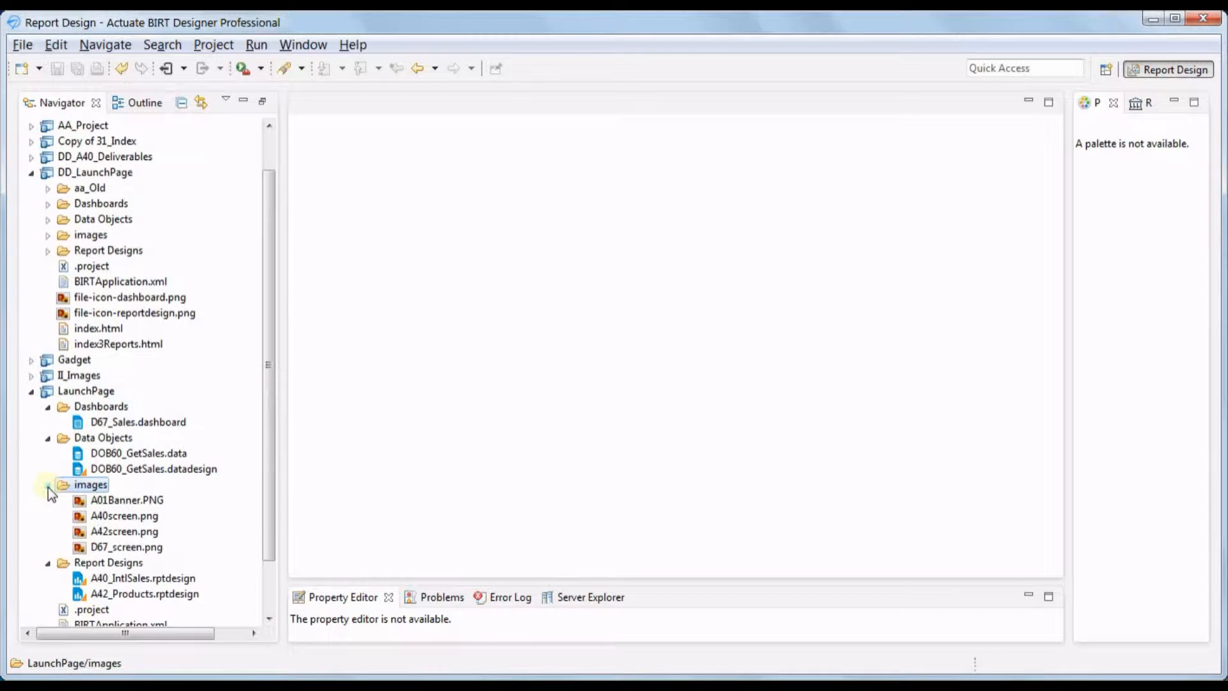
left_click(31, 173)
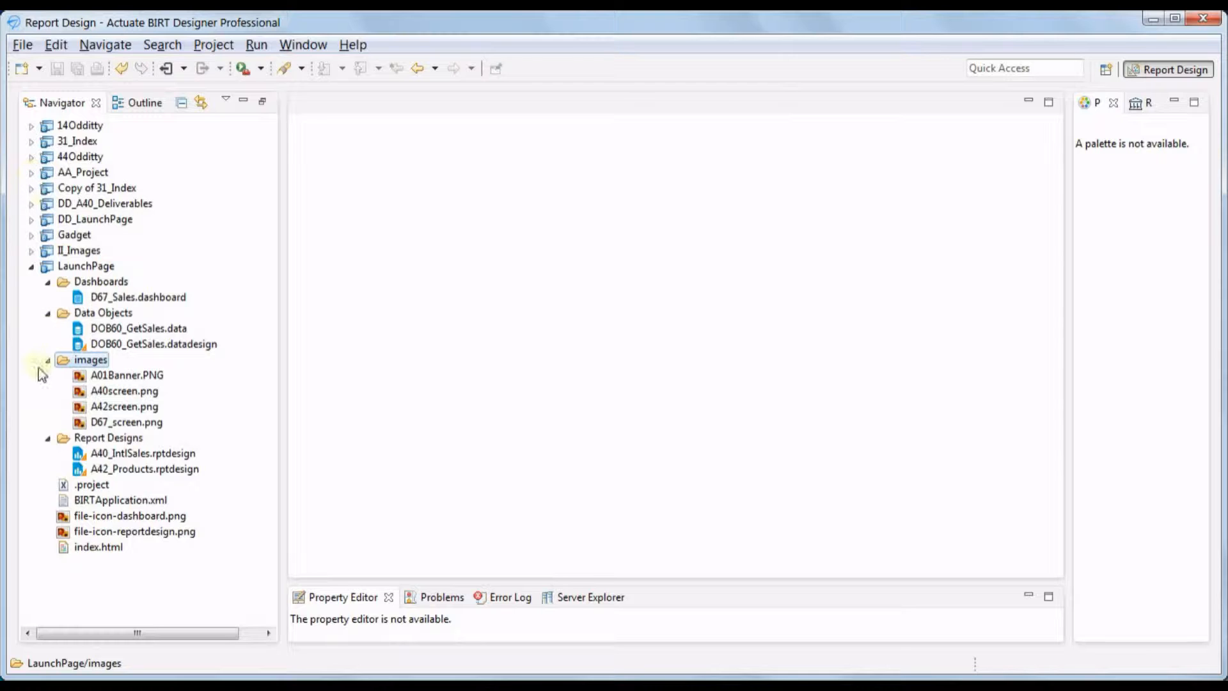
Step: Preview A40screen.png from the LaunchPage images folder and select A42screen.png
double_click(113, 391)
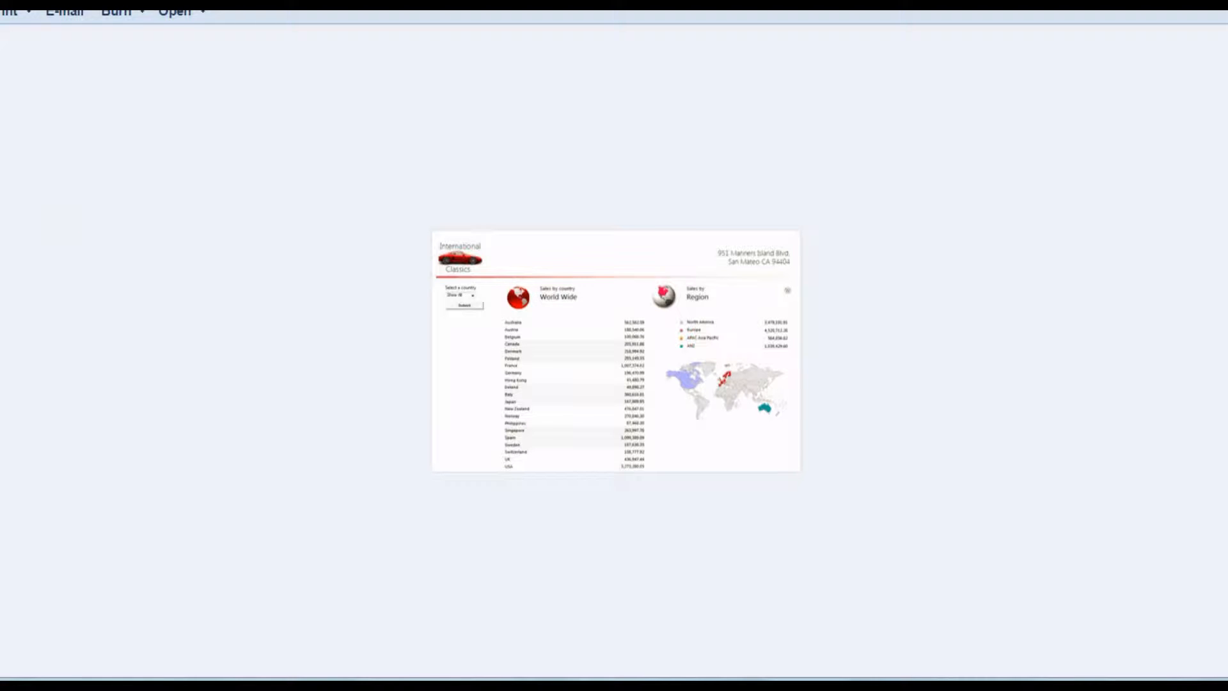
left_click(0, 12)
left_click(2, 104)
left_click_drag(127, 114, 247, 126)
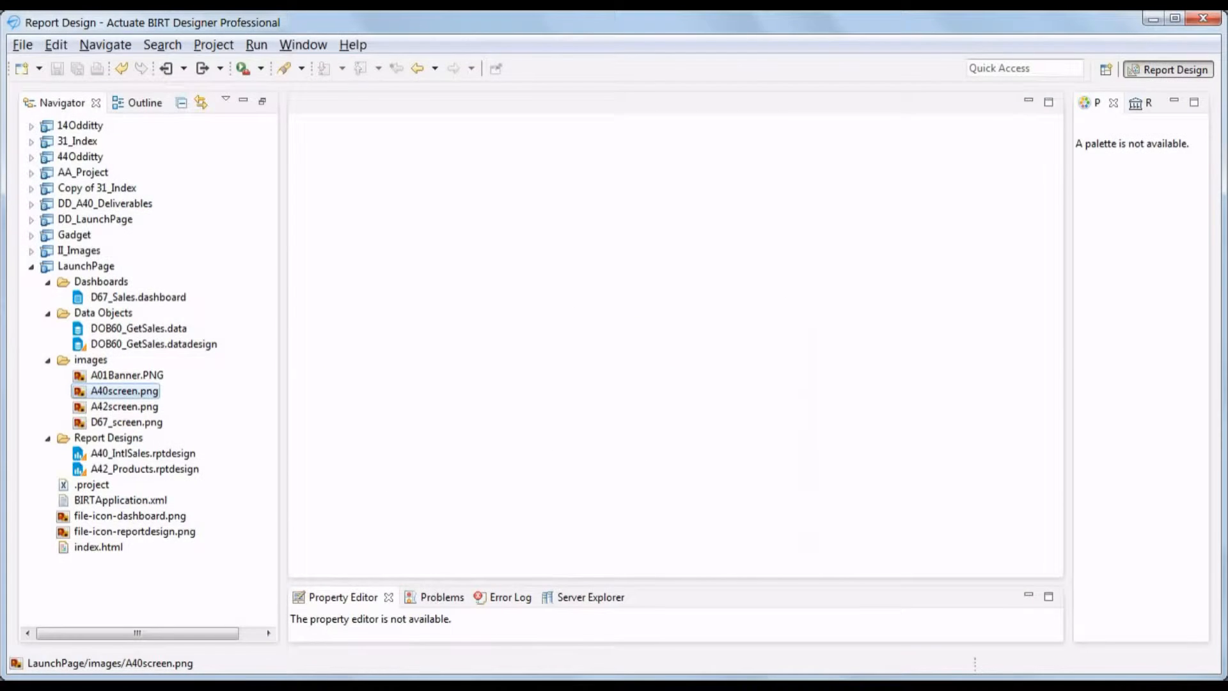
double_click(97, 374)
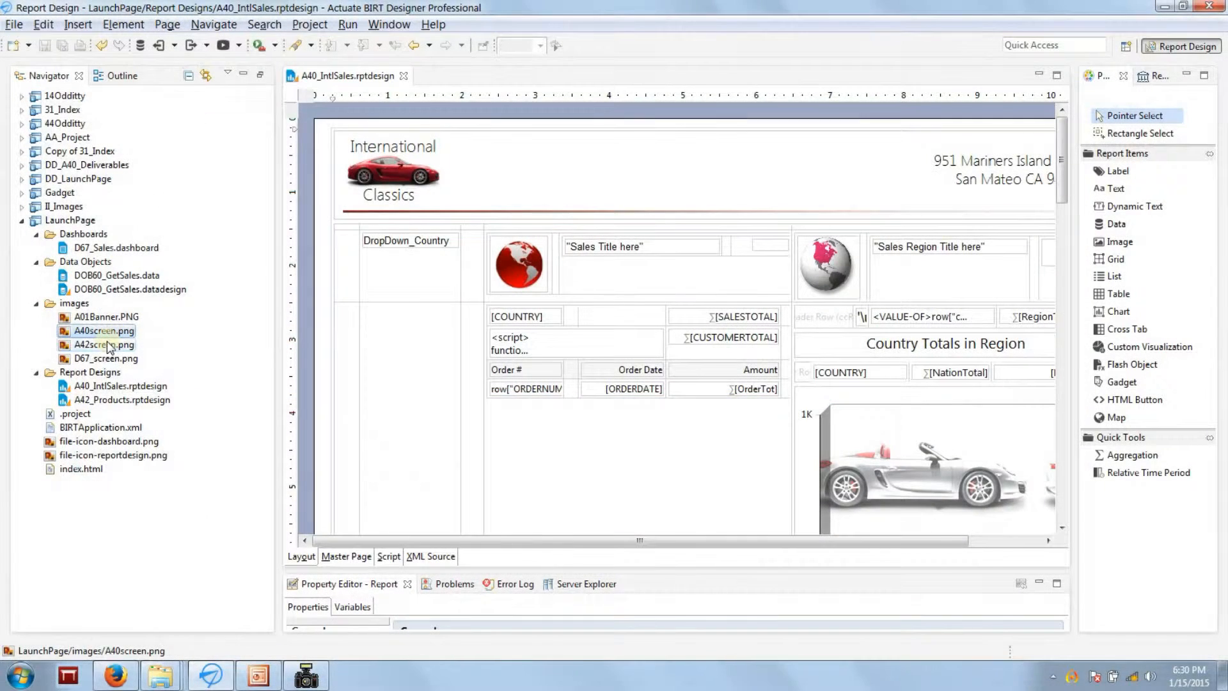
left_click(106, 345)
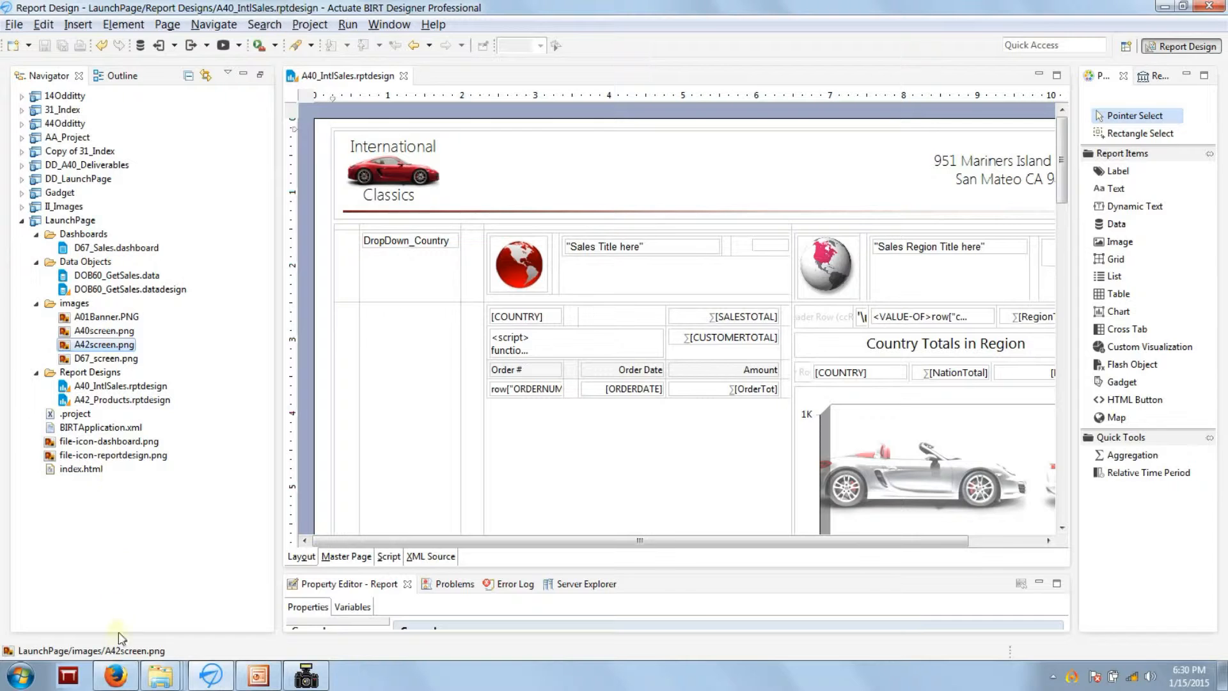
Step: Capture the full screen of the A40_IntlSales report in Firefox and paste it onto slide 1 in PowerPoint
left_click(117, 674)
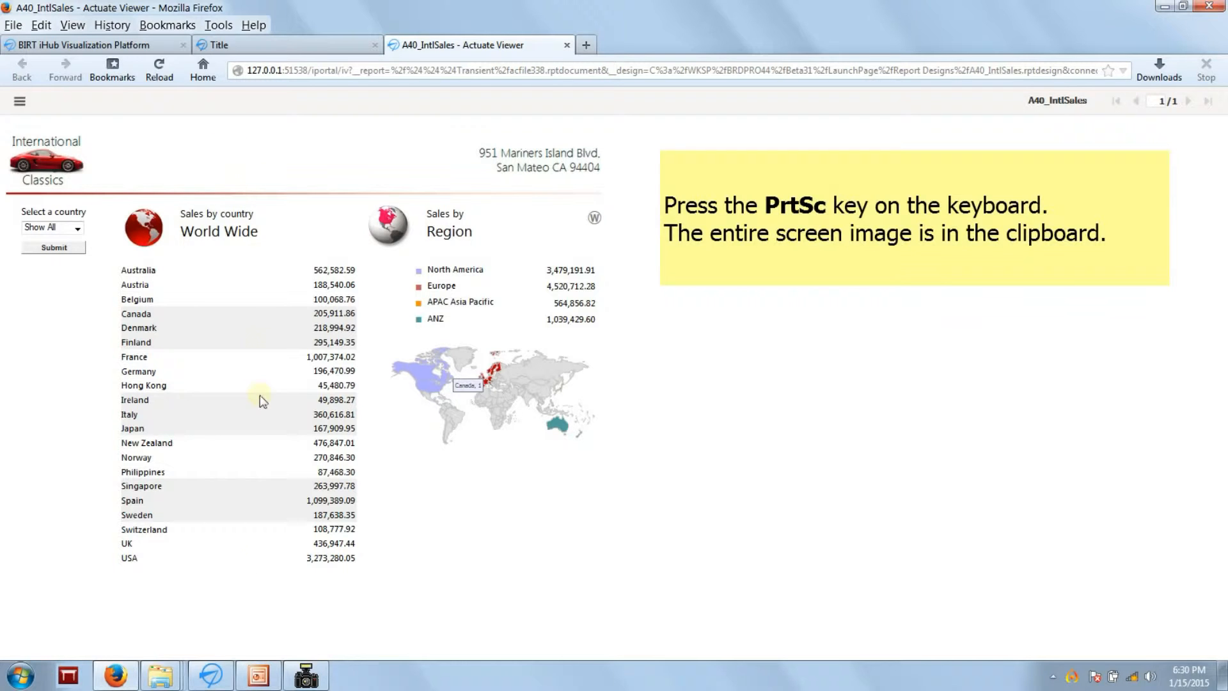
left_click(258, 678)
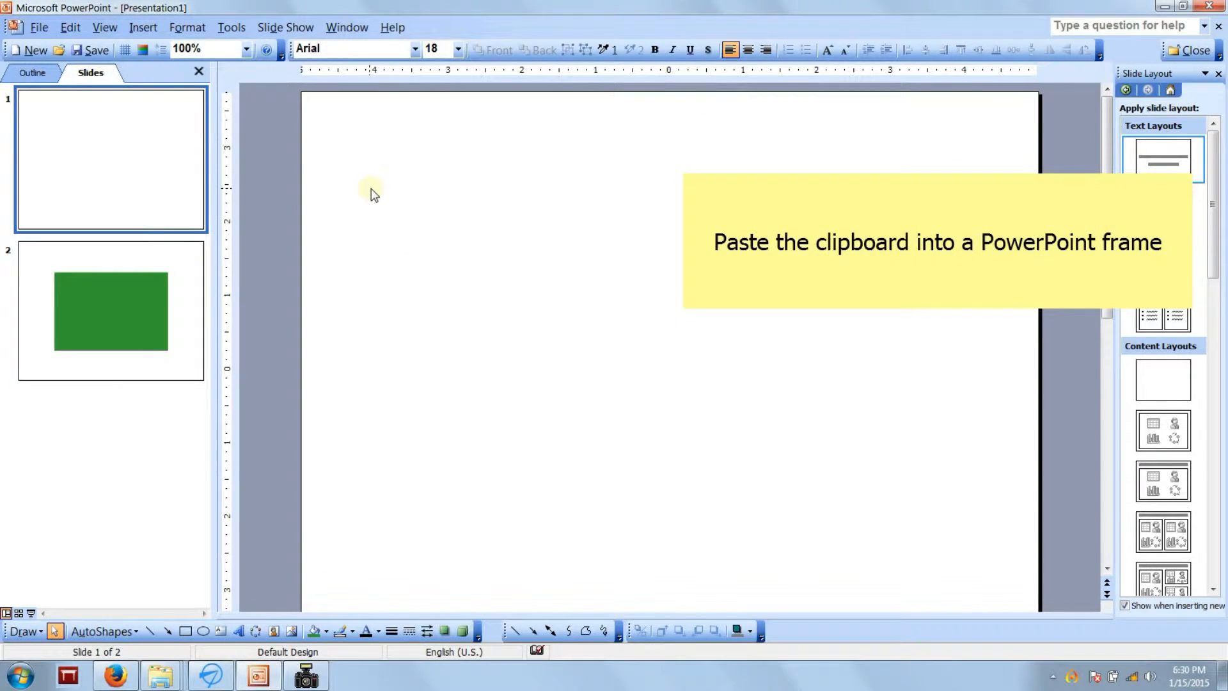
key("ctrl+v")
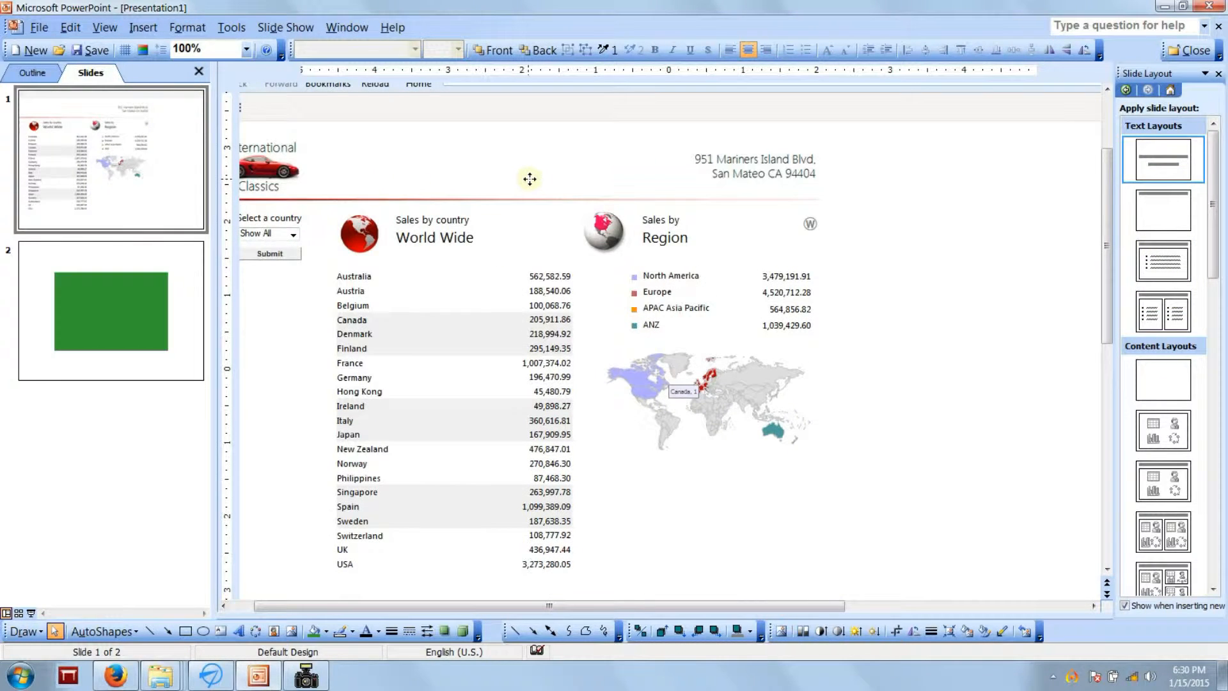
left_click_drag(469, 168, 532, 175)
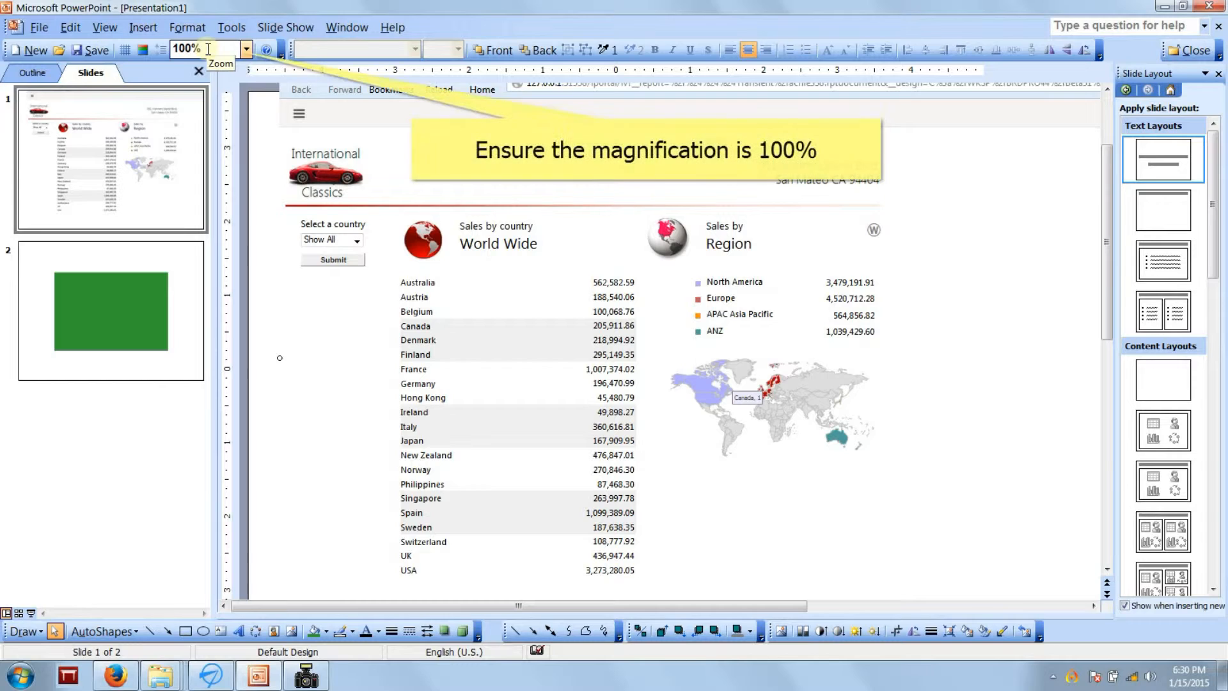
Step: Display slide 2 with the green rectangle, switch to MWSnap and view its About information
left_click(106, 325)
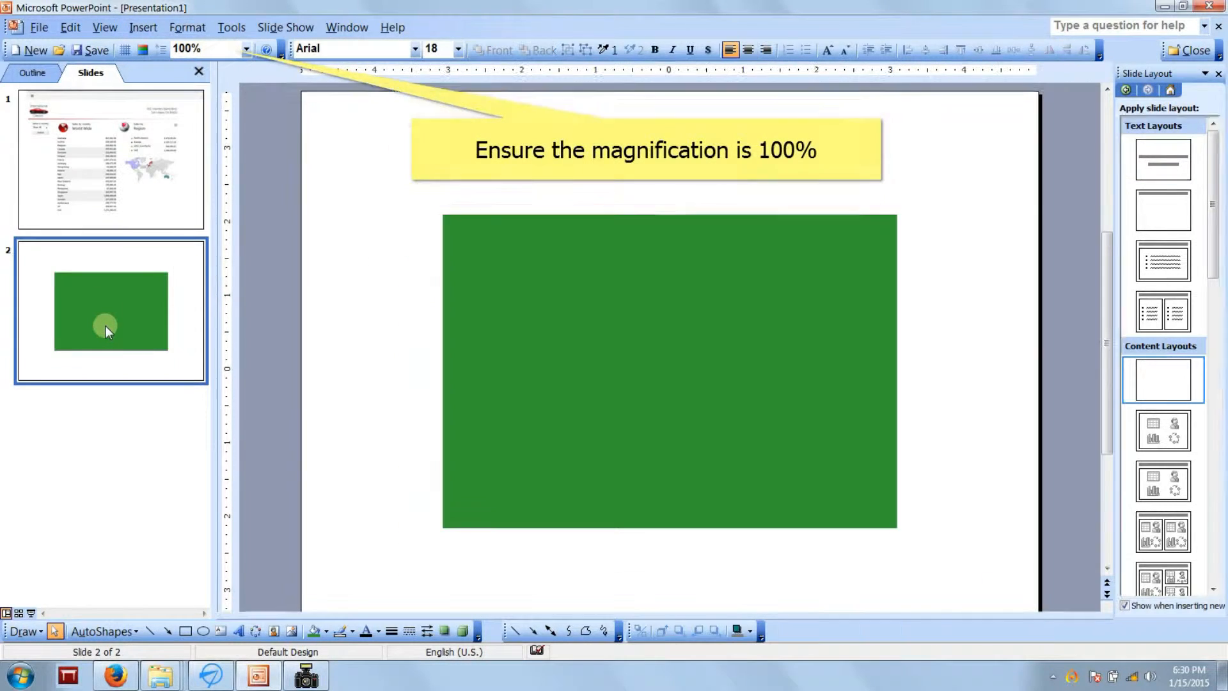
left_click(301, 676)
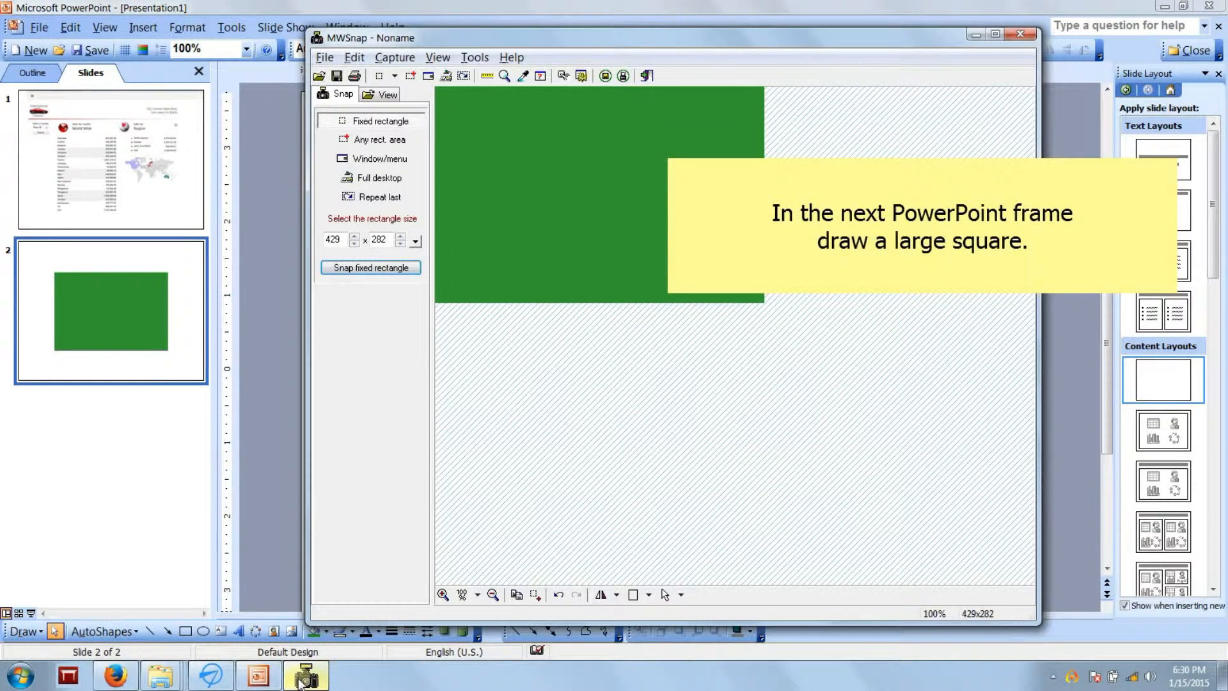
left_click(509, 58)
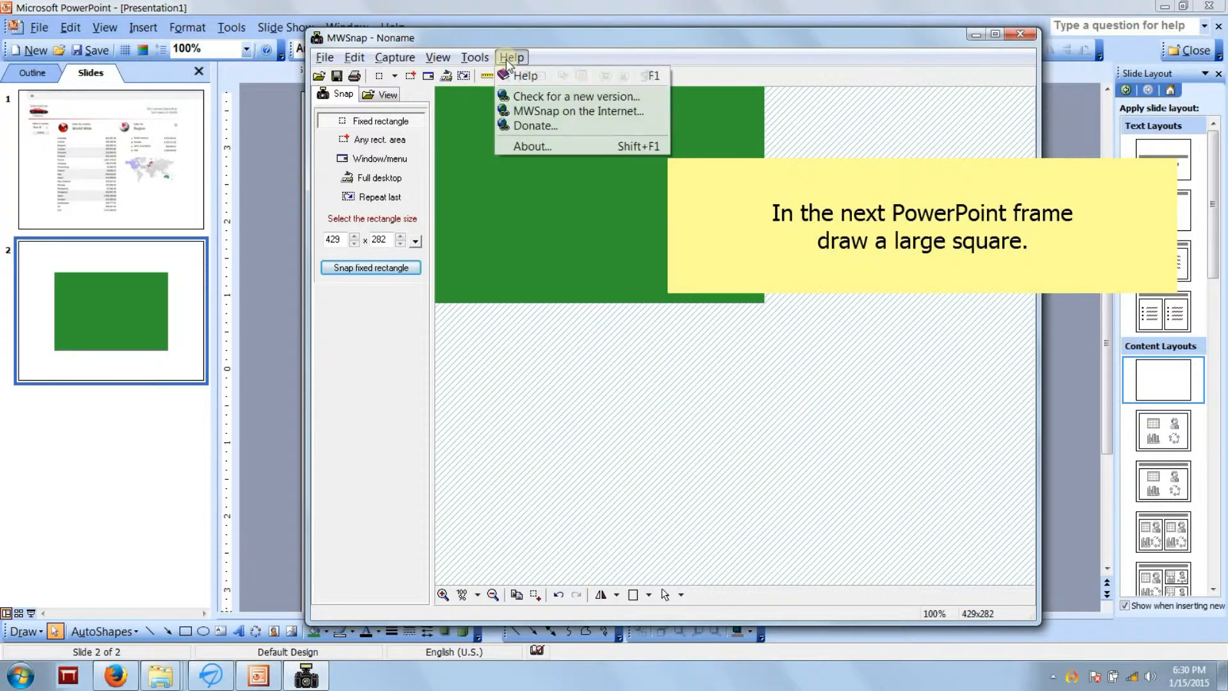
left_click(539, 143)
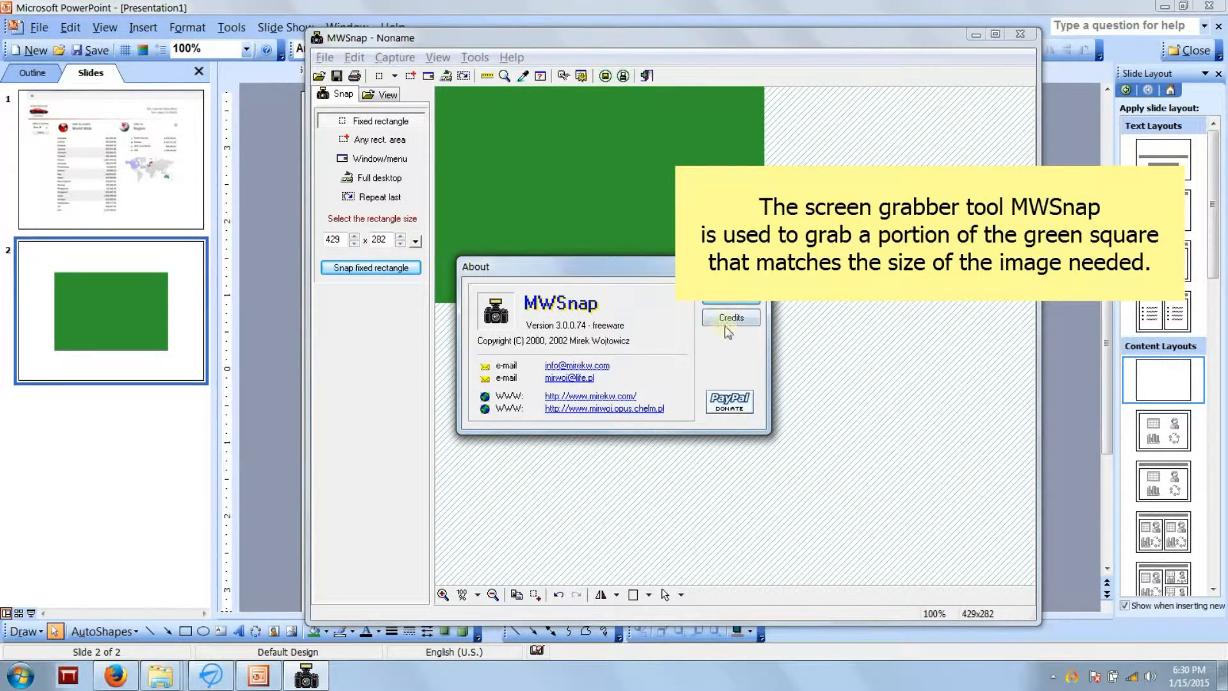
left_click(751, 265)
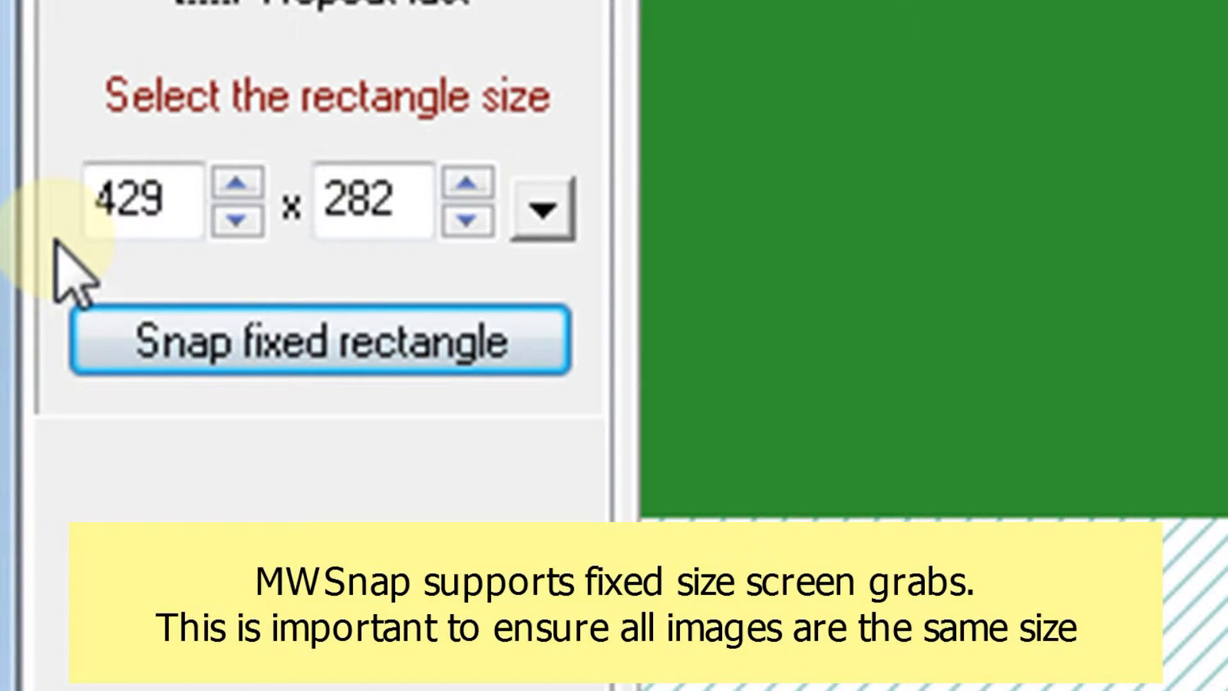
Step: Snap a 429 x 282 fixed rectangle of the green shape with MWSnap and paste it onto slide 1 in PowerPoint
left_click(312, 348)
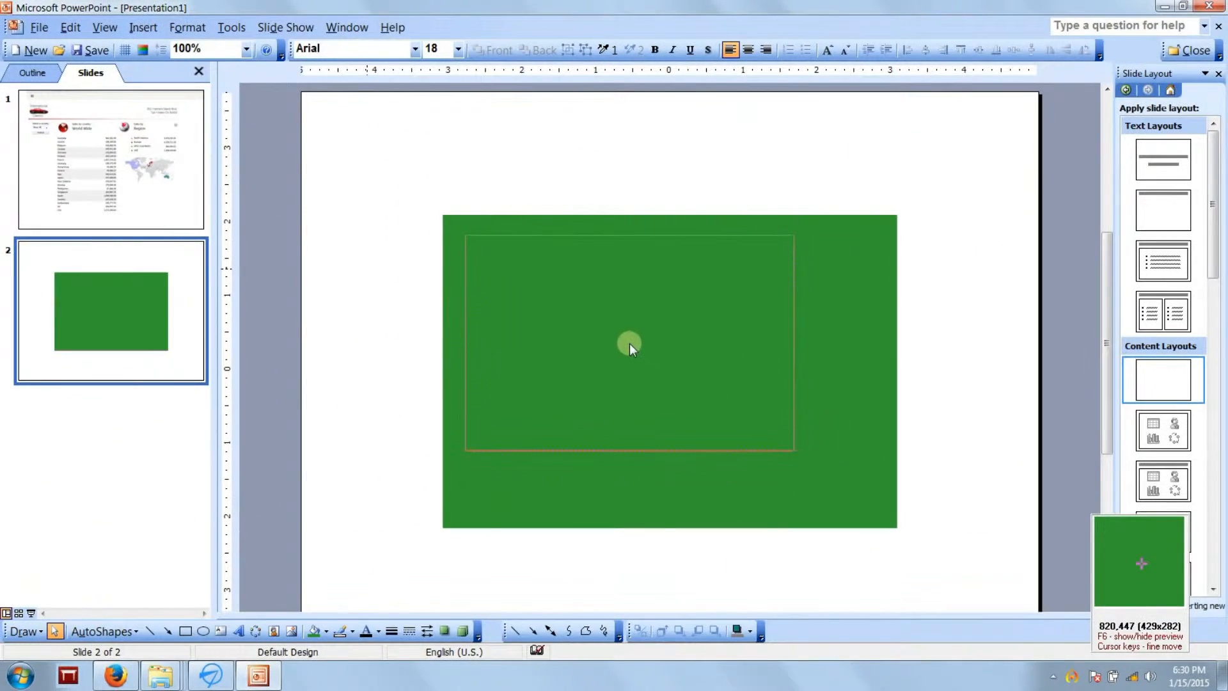
left_click(629, 343)
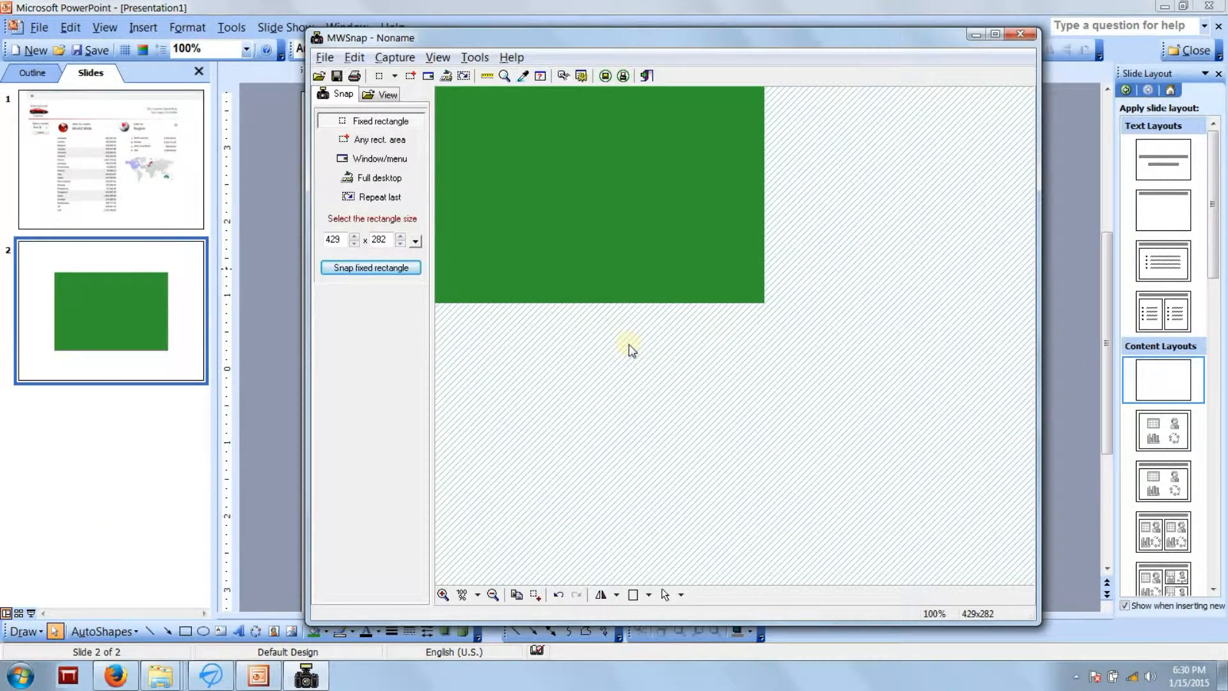
left_click(195, 210)
left_click(195, 210)
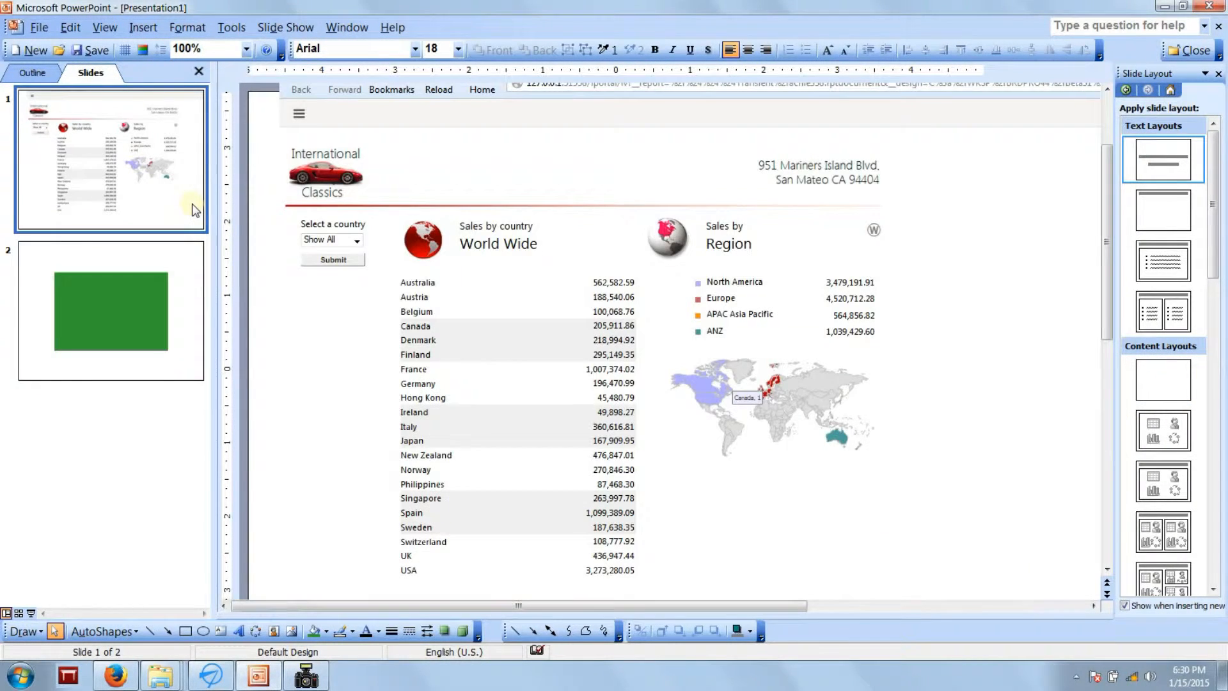
key("ctrl+v")
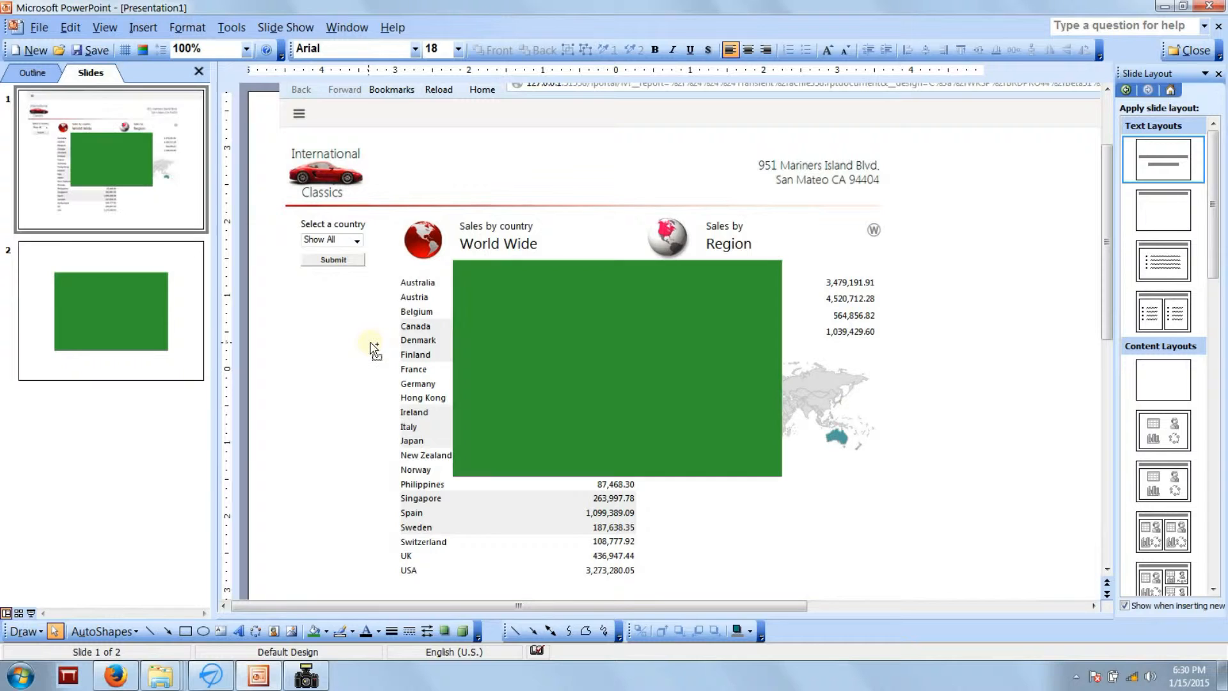
Step: Crop the pasted report screenshot on slide 1 to remove the browser frame, the empty area beside the report and the Windows taskbar
left_click(328, 146)
key("ctrl")
scroll(327, 146, "down", 1)
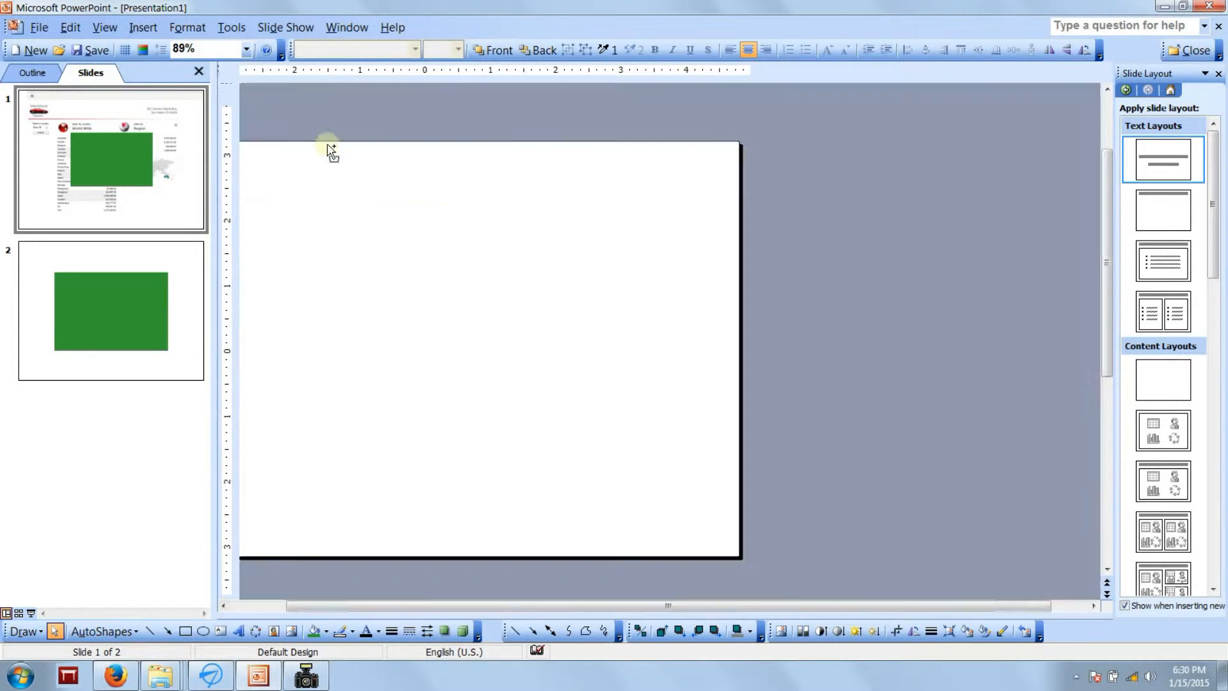
scroll(329, 148, "down", 2)
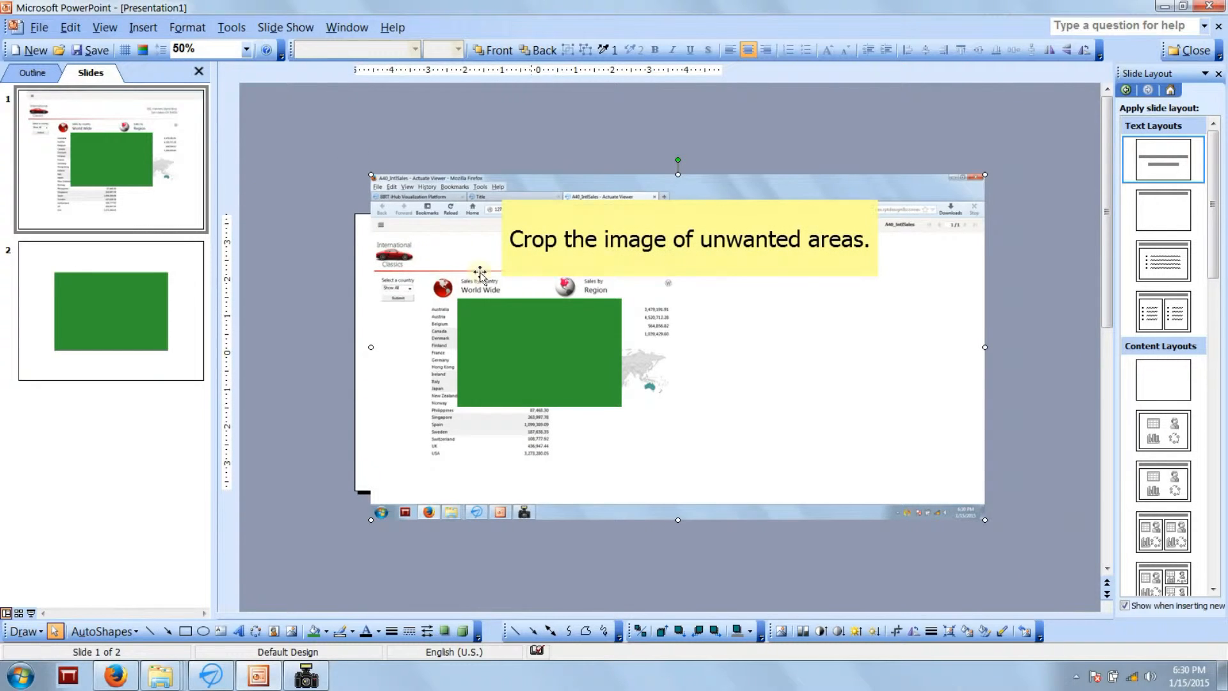
left_click(898, 632)
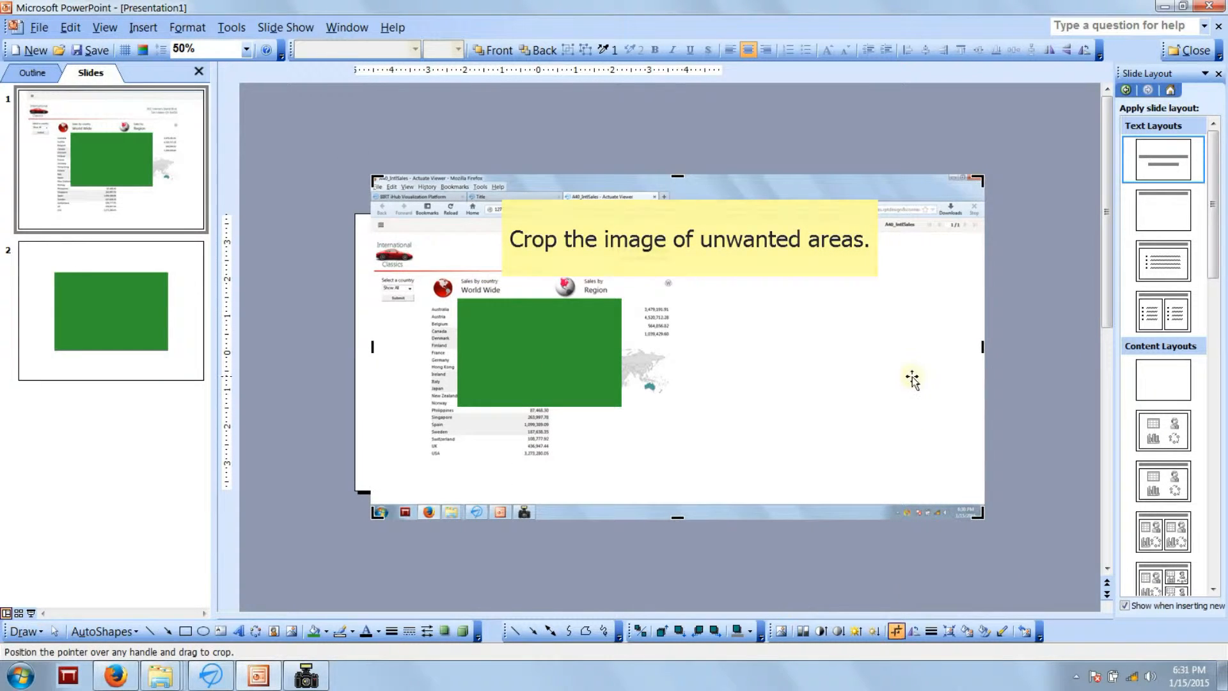
left_click_drag(867, 351, 671, 356)
left_click_drag(652, 174, 662, 232)
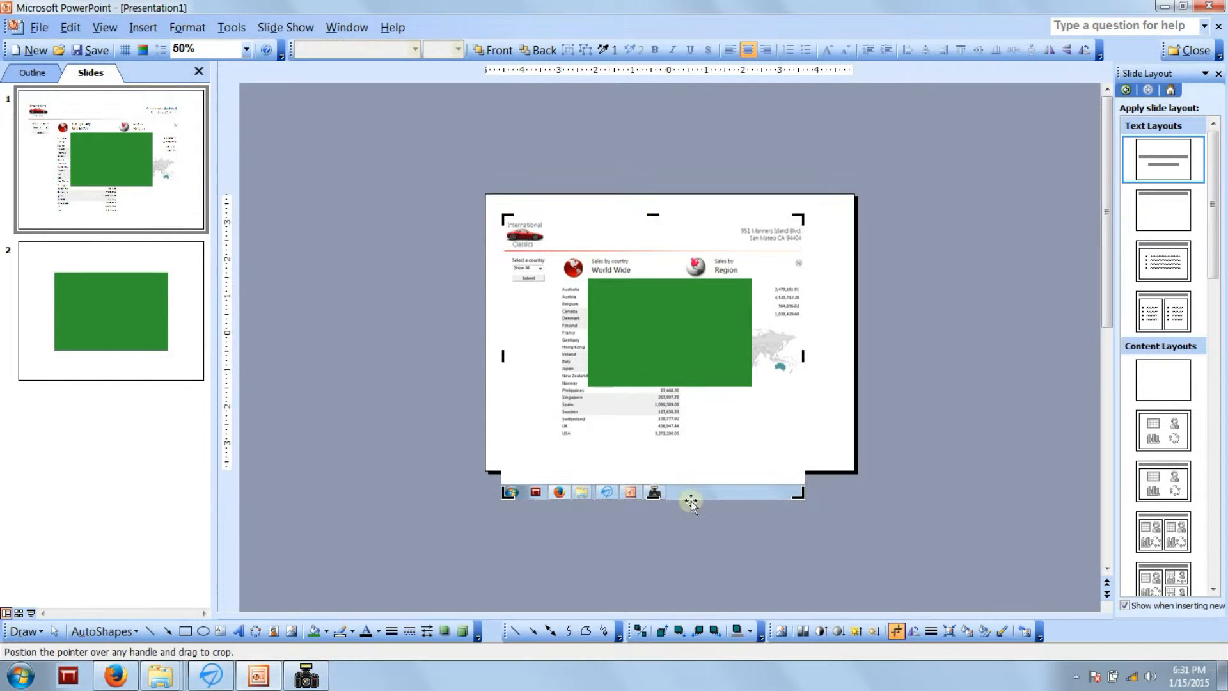
left_click_drag(650, 496, 646, 441)
key("Escape")
Step: Shrink the cropped screenshot to fit inside the green rectangle and bring it to the front
left_click_drag(501, 227, 589, 302)
left_click_drag(787, 437, 736, 379)
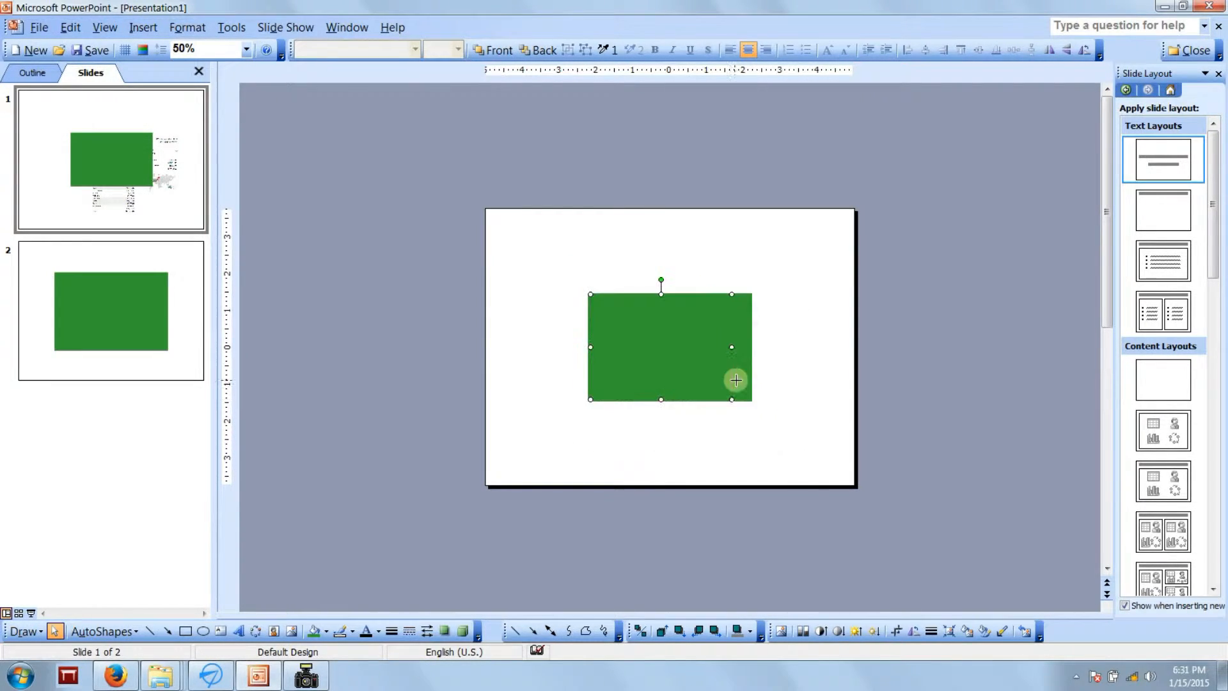
left_click(491, 50)
key("Right")
key("Down")
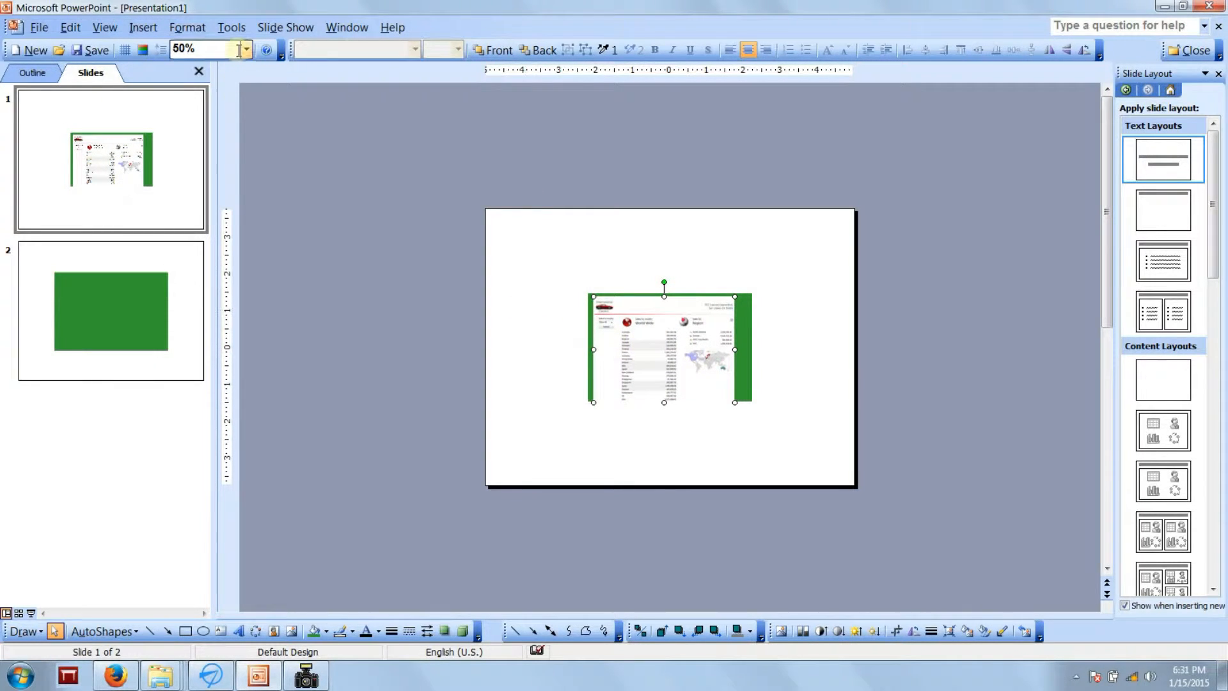
Step: Center the screenshot within the green rectangle at 100% zoom and delete the rectangle from slide 1
left_click(246, 50)
left_click(205, 122)
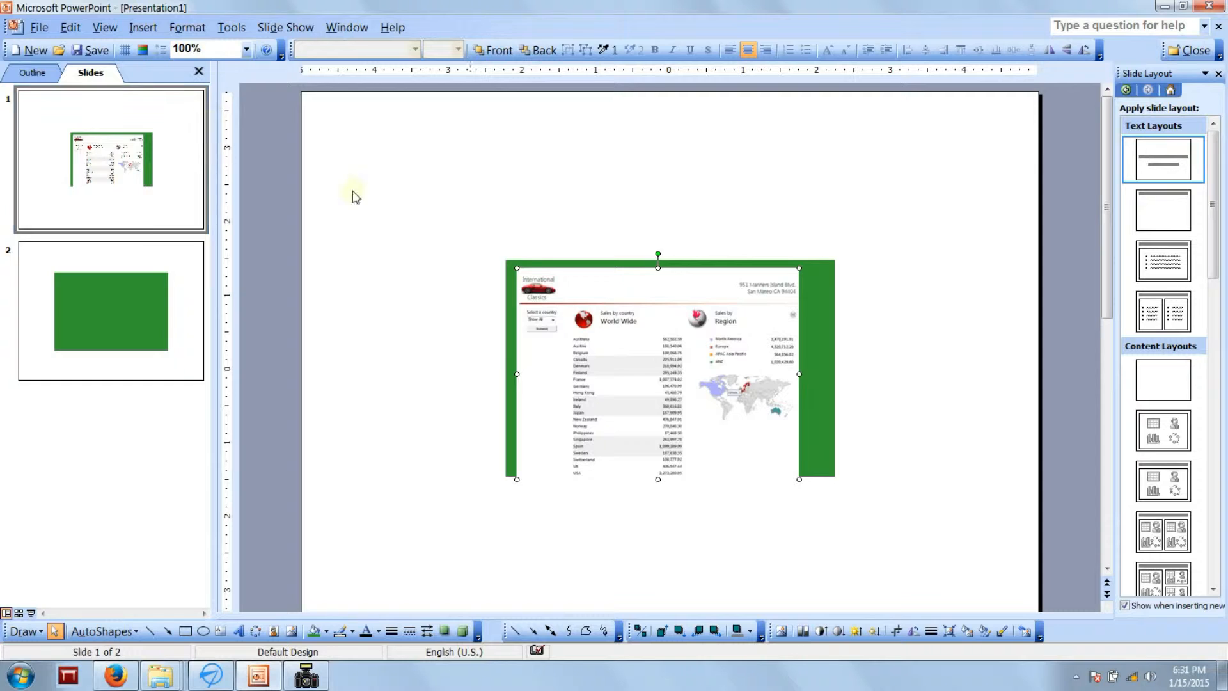
key("Up")
key("Right")
key("Right")
key("Right")
key("Right")
key("Right")
key("Right")
key("Right")
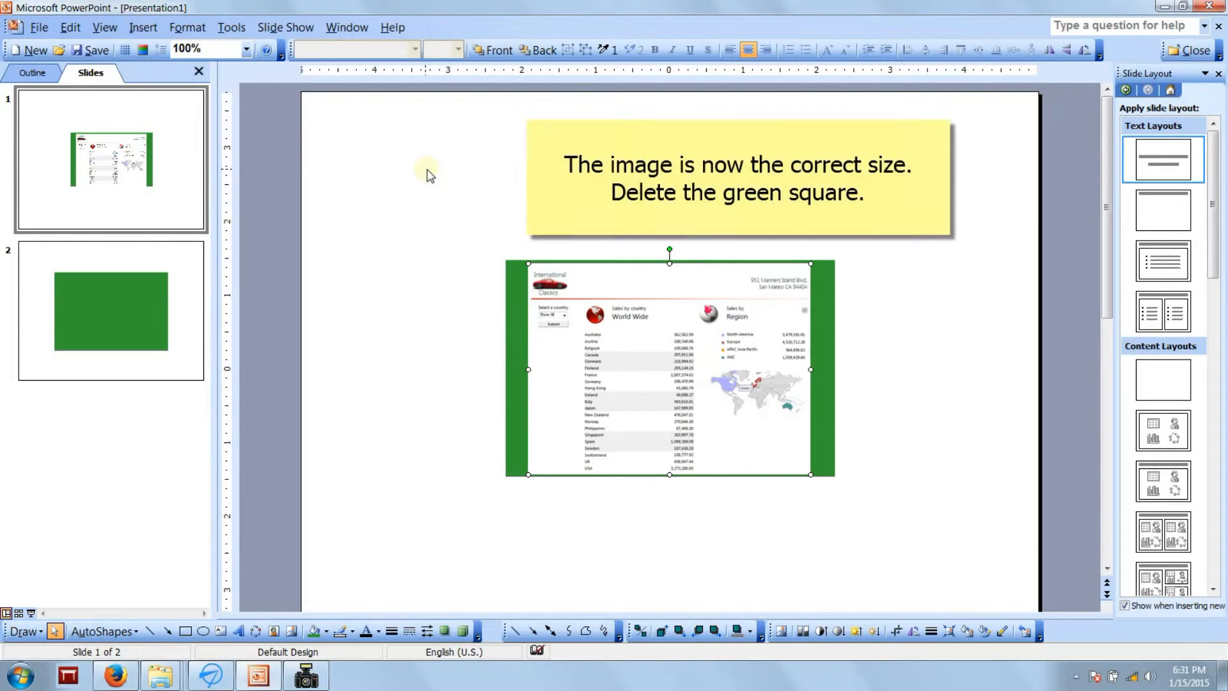
left_click(510, 319)
key("Delete")
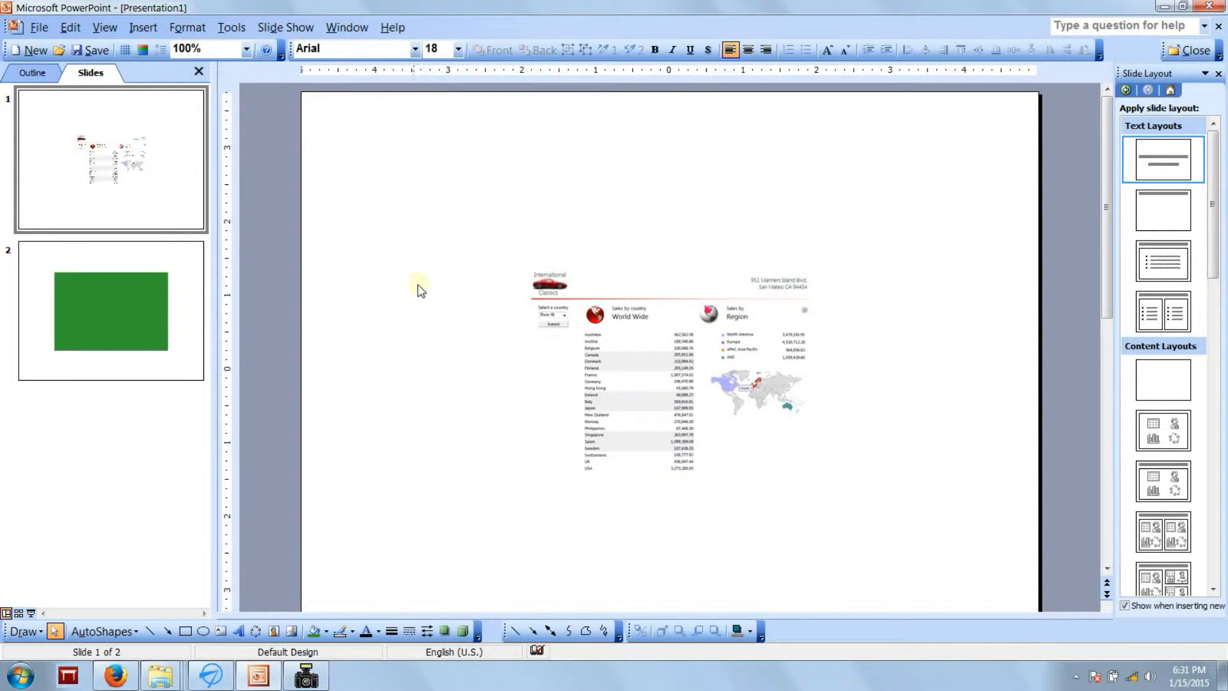
Step: Outline the report screenshot with a light gray border from the standard colors
key("Tab")
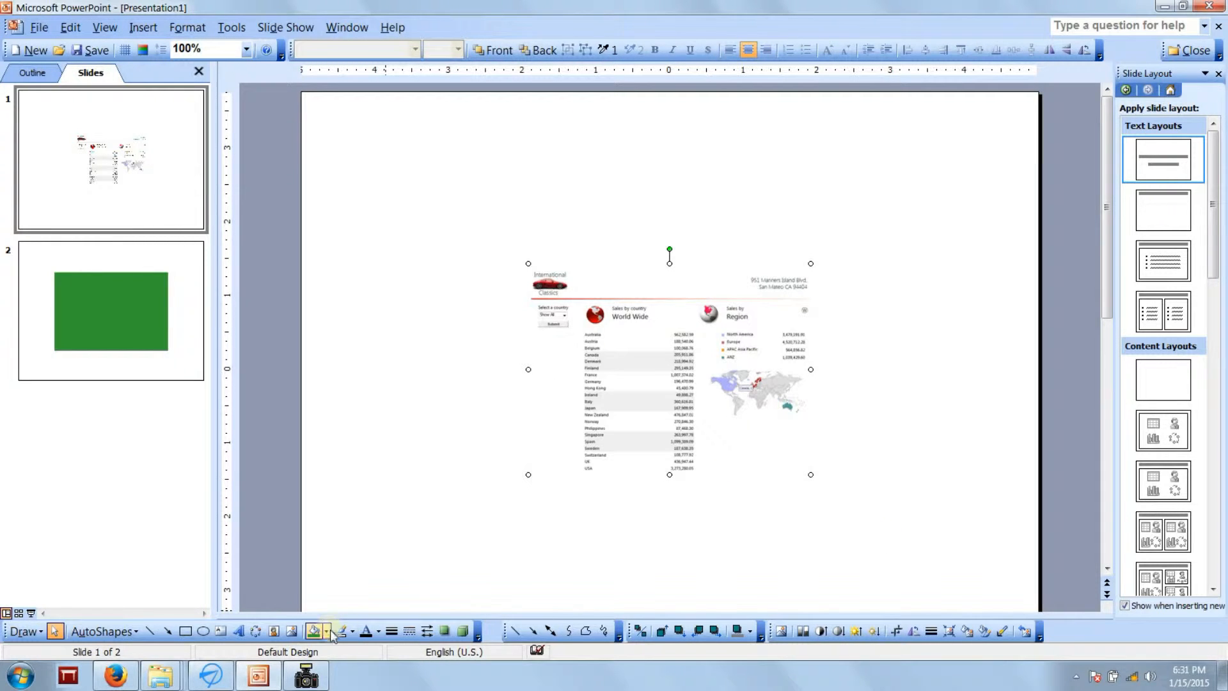
left_click(352, 632)
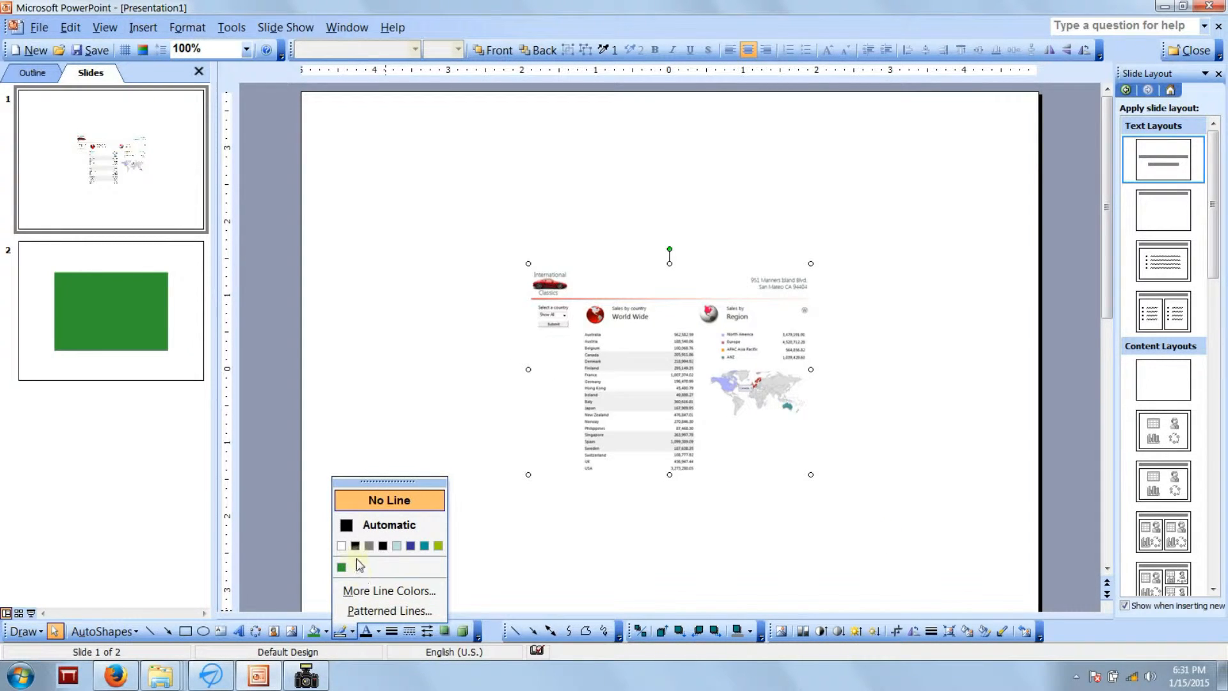
left_click(387, 590)
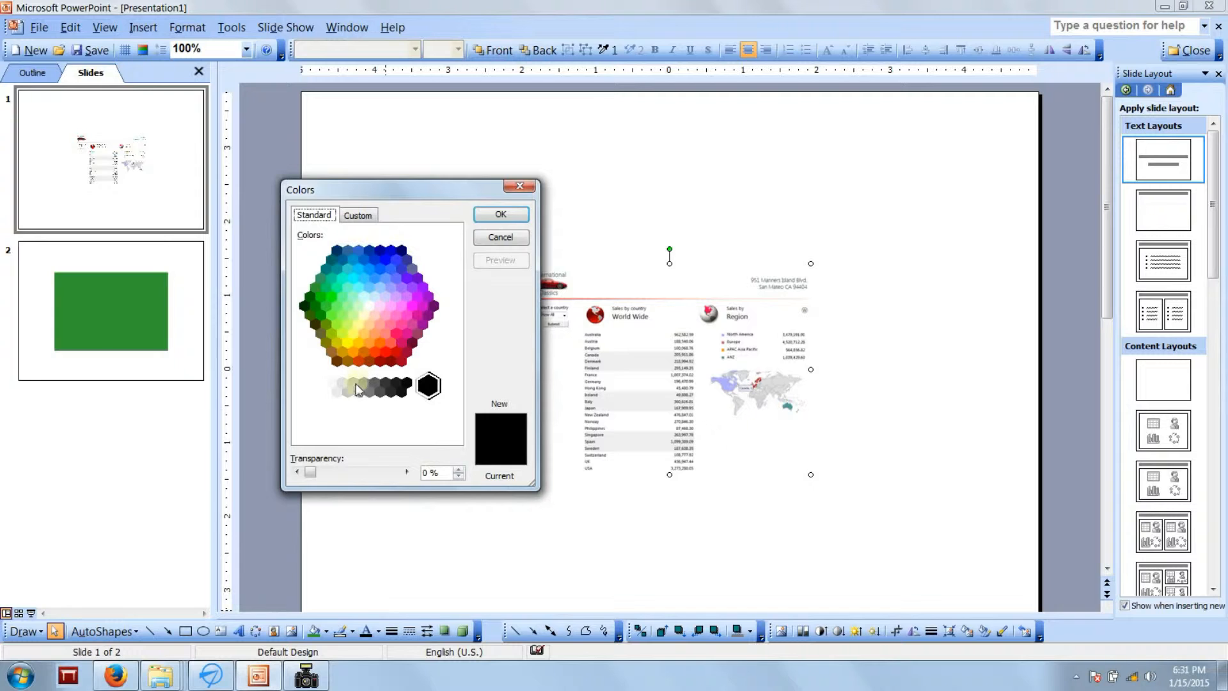
left_click(347, 390)
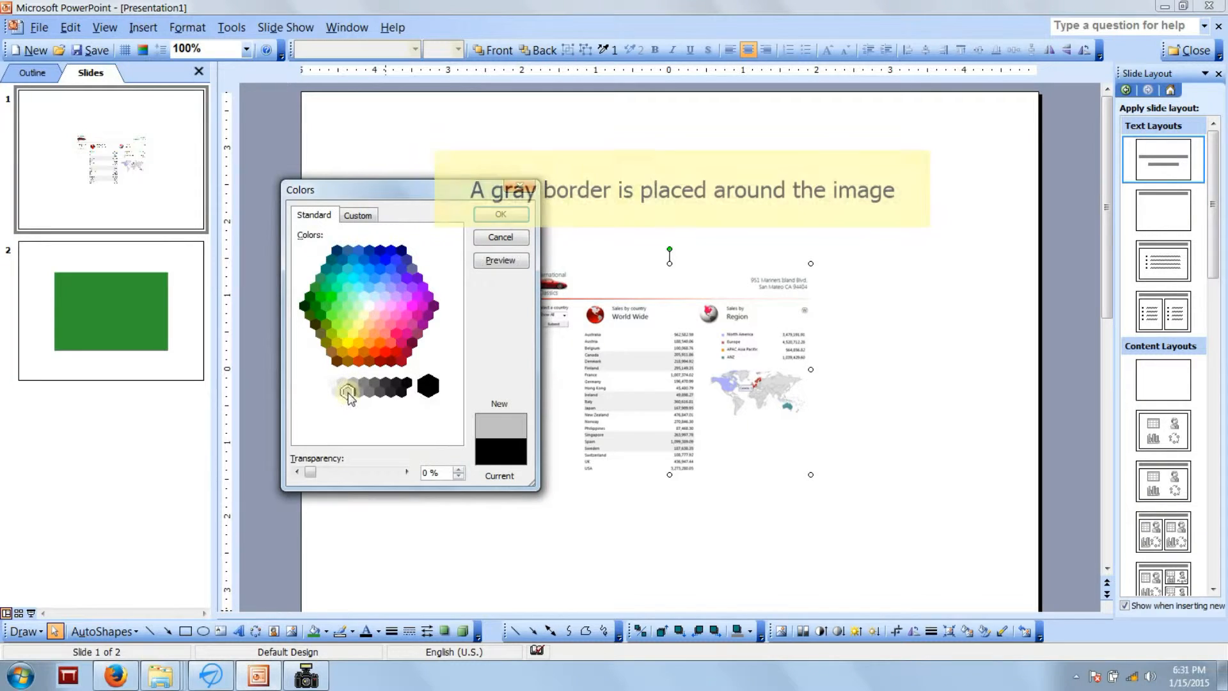
left_click(485, 217)
left_click(393, 184)
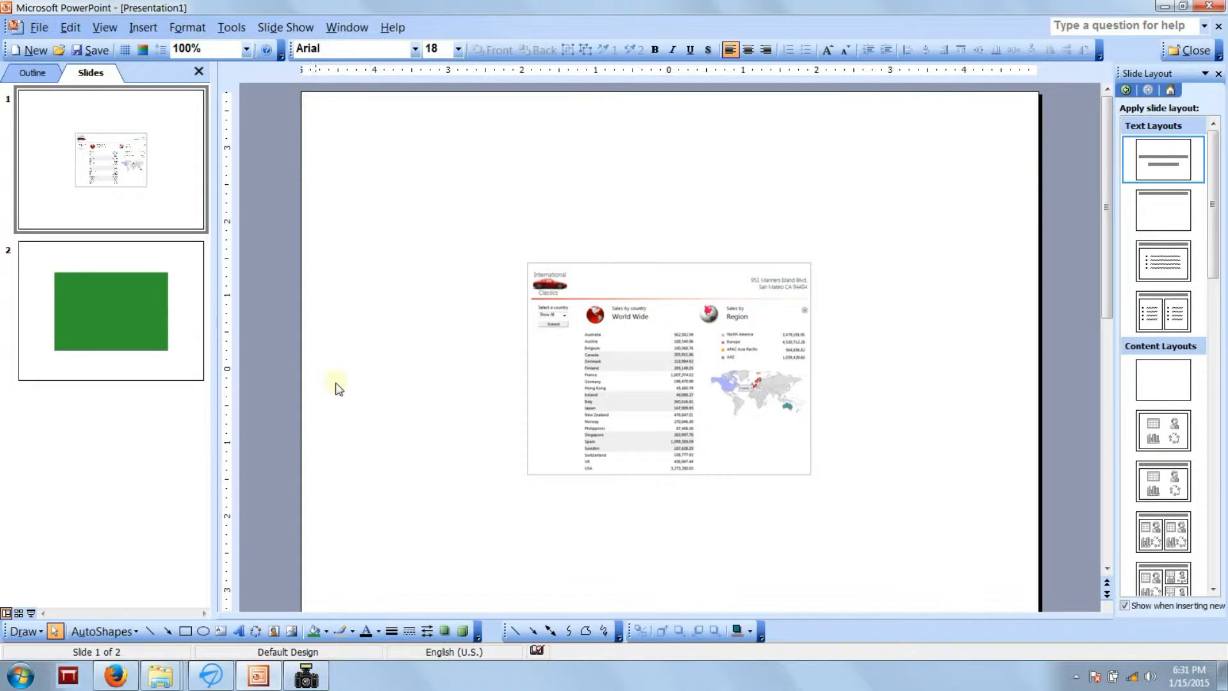
Step: Add a text box reading "International Sales" and place it over the middle of the report screenshot
left_click(220, 633)
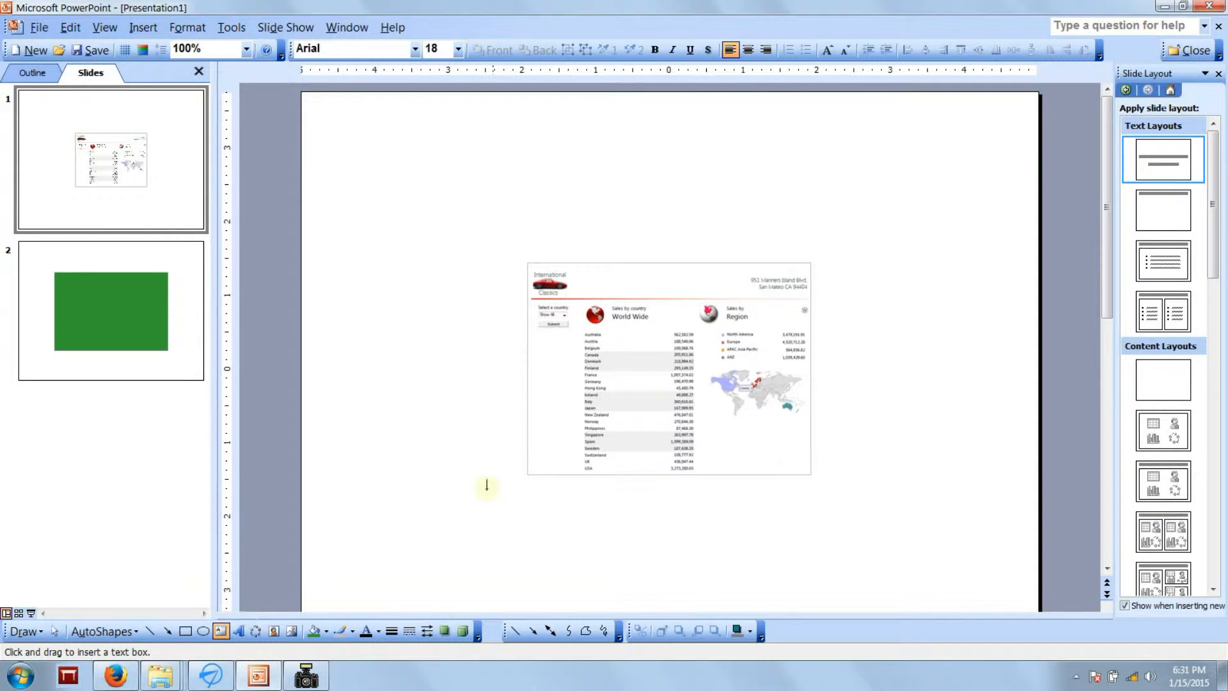
left_click(561, 510)
type("International Sales")
left_click_drag(594, 490, 633, 376)
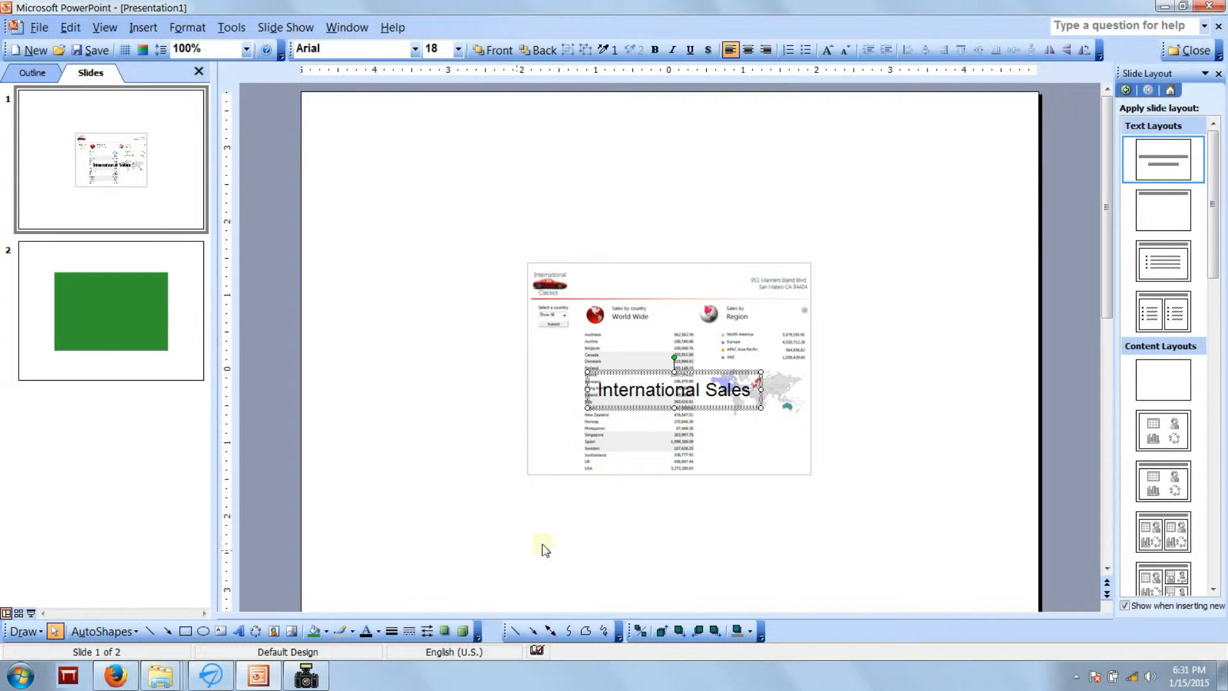
Step: Give the "International Sales" text box a green fill and white text
left_click(313, 631)
left_click(378, 632)
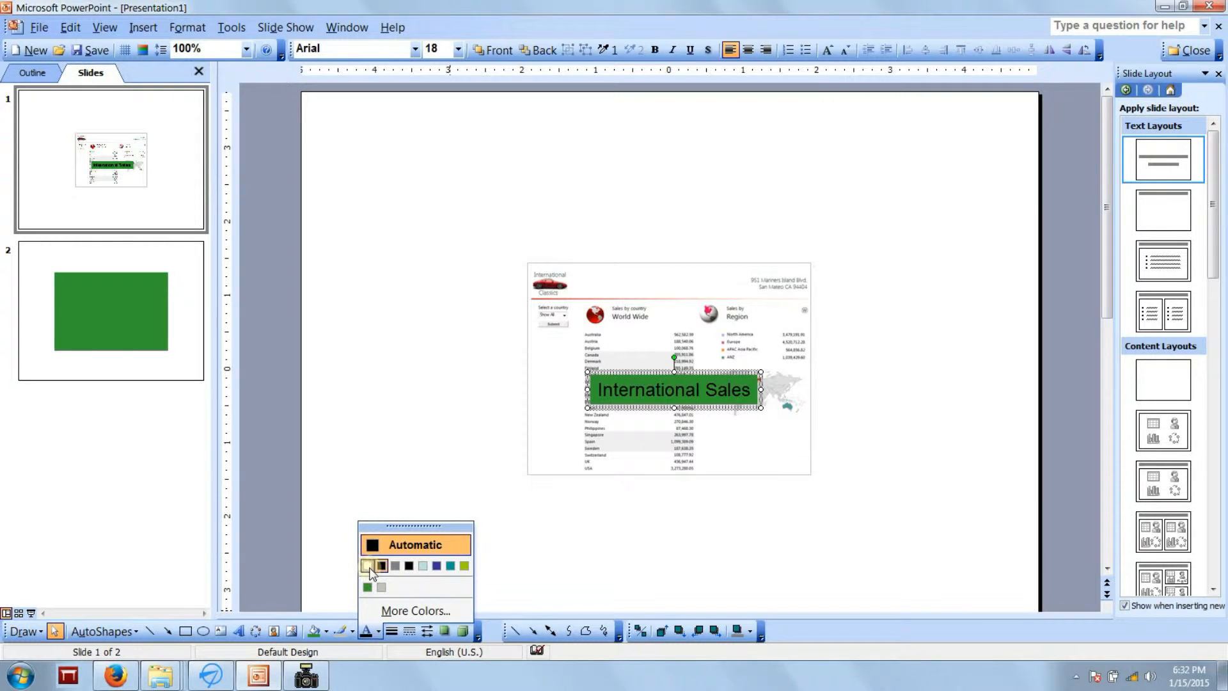
left_click(367, 565)
left_click(383, 425)
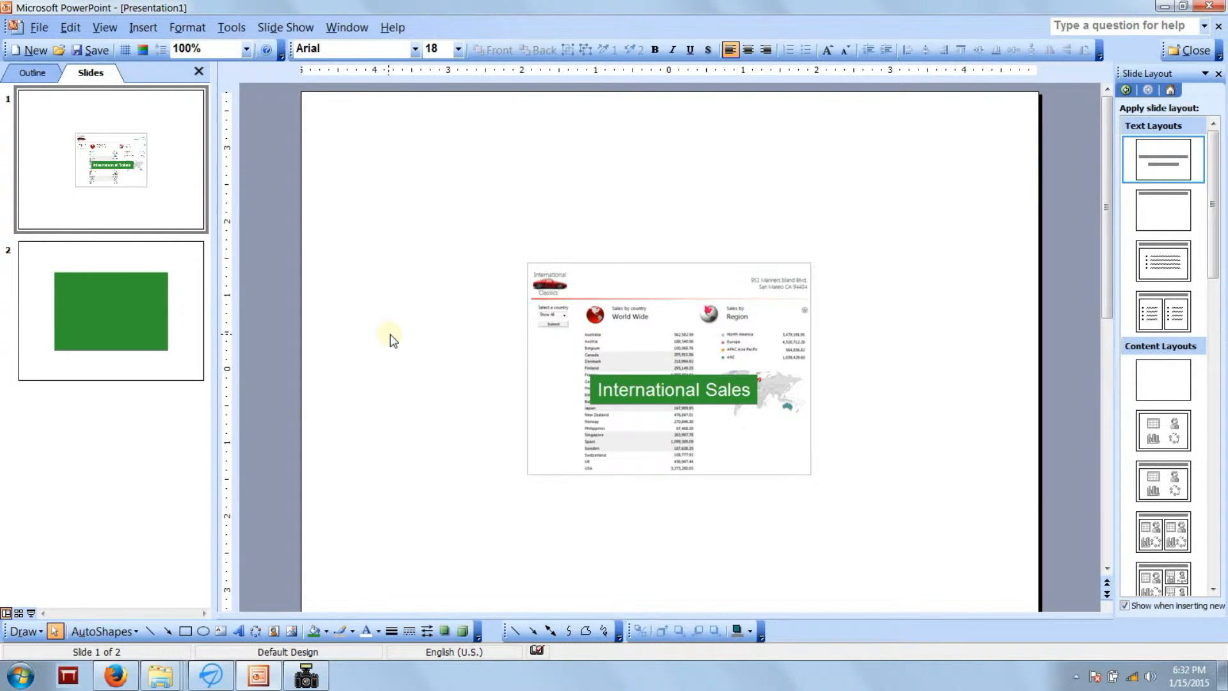
Step: Delete the "International Sales" text box from the slide
left_click_drag(393, 339, 855, 443)
key("Delete")
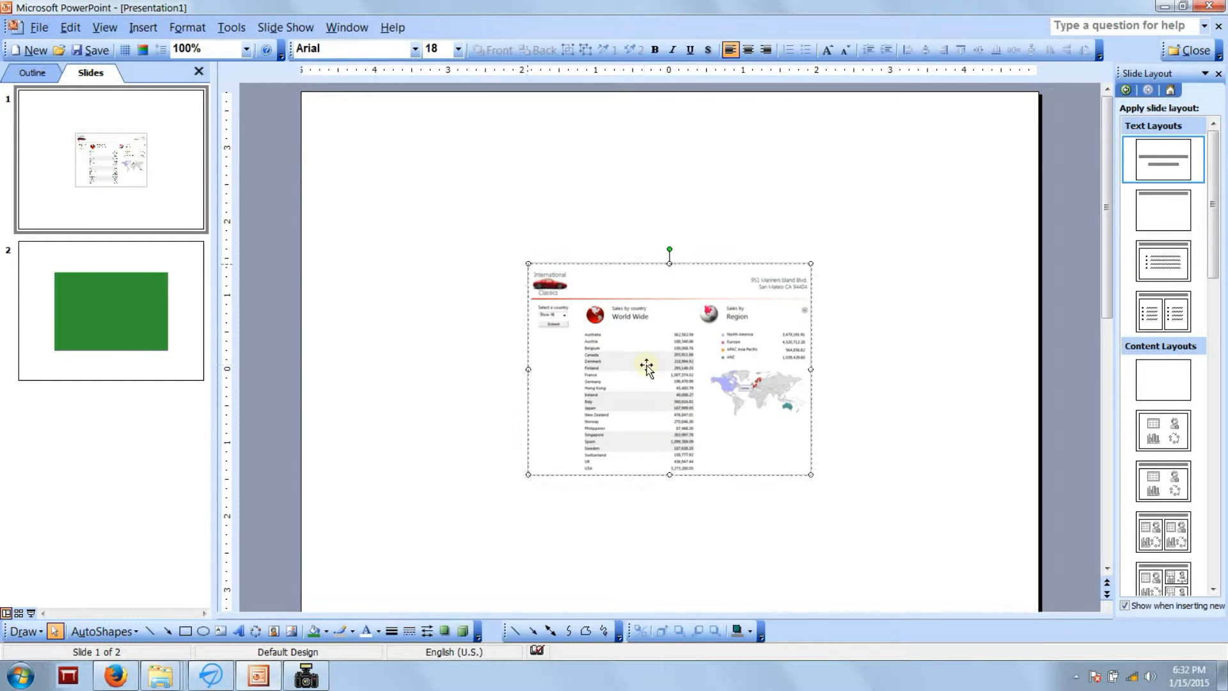
Step: Save the bordered report screenshot as a PNG picture named a40ScreenShot on Local Disk (C:)
left_click(646, 366)
right_click(647, 364)
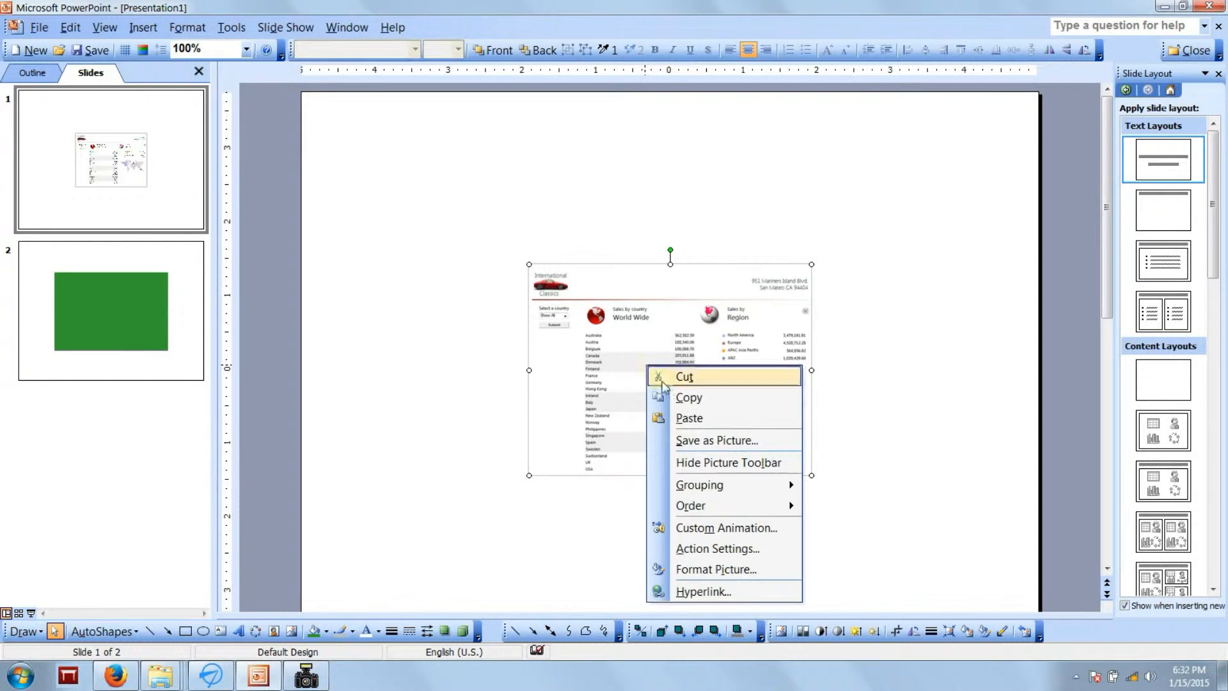
left_click(717, 440)
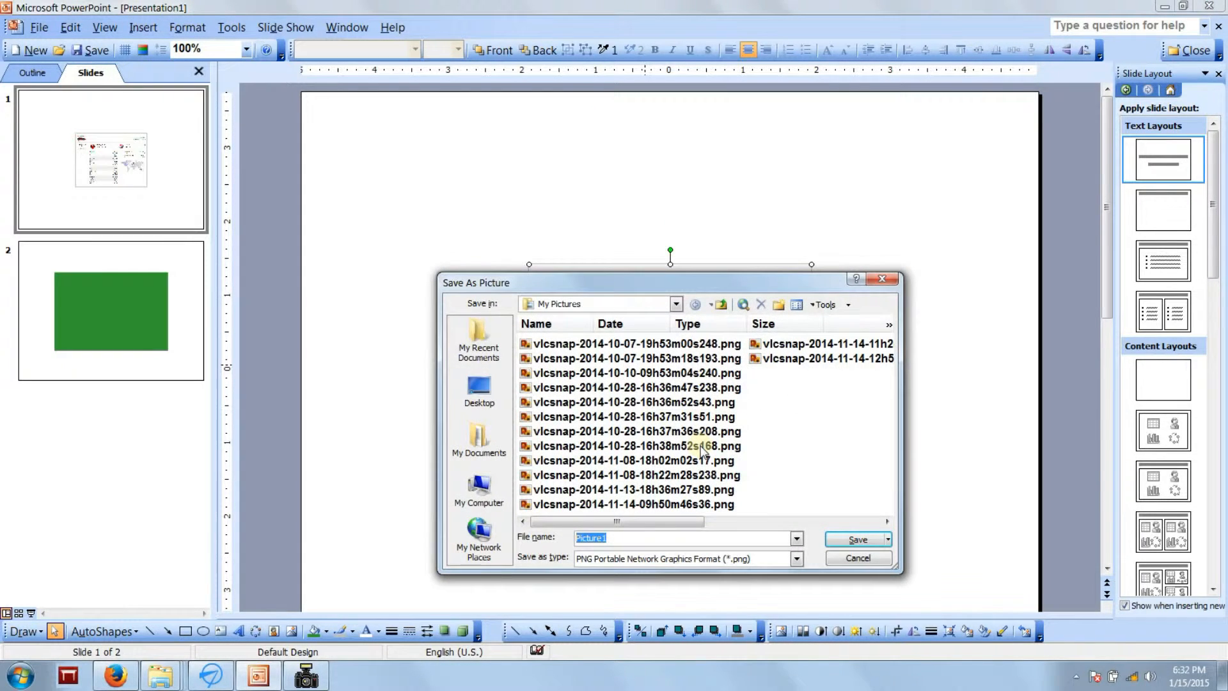
left_click(539, 306)
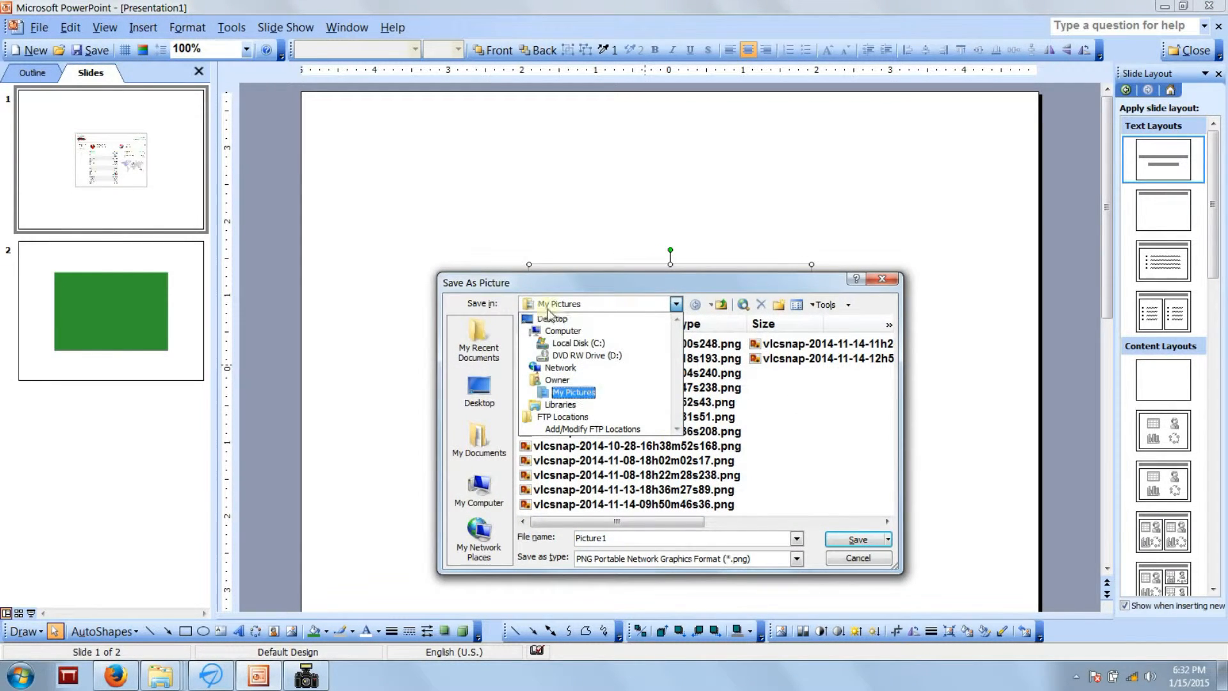
left_click(570, 342)
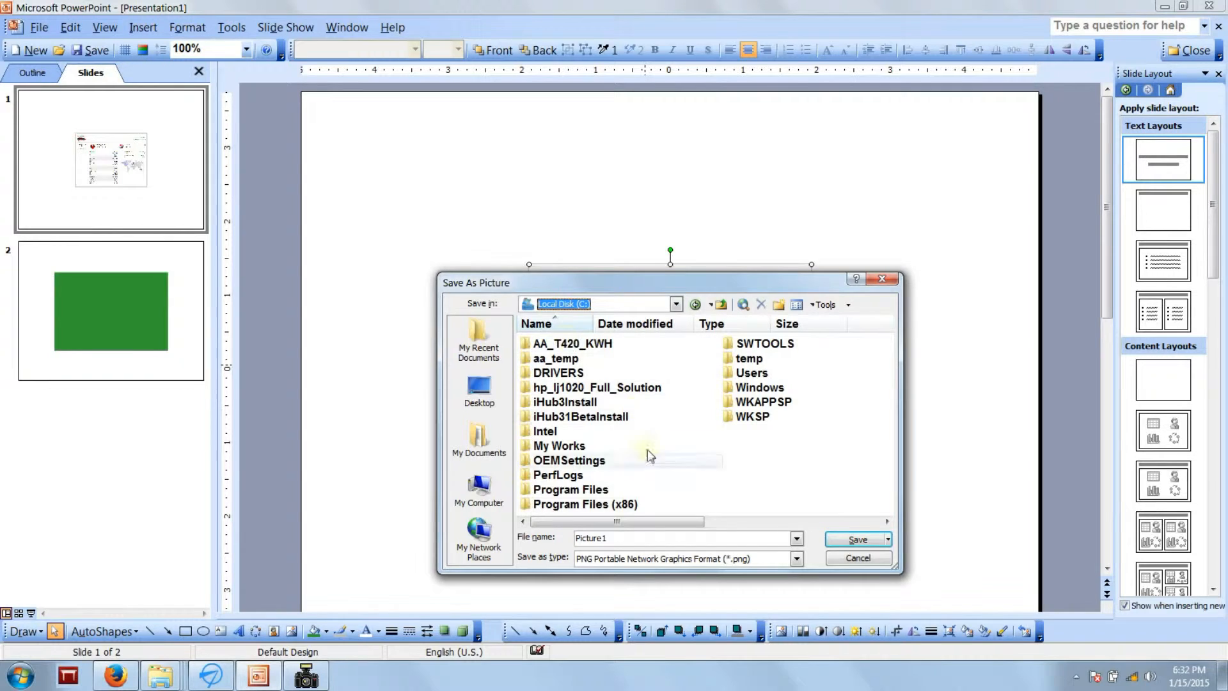
double_click(614, 537)
type("a40ScreenShot")
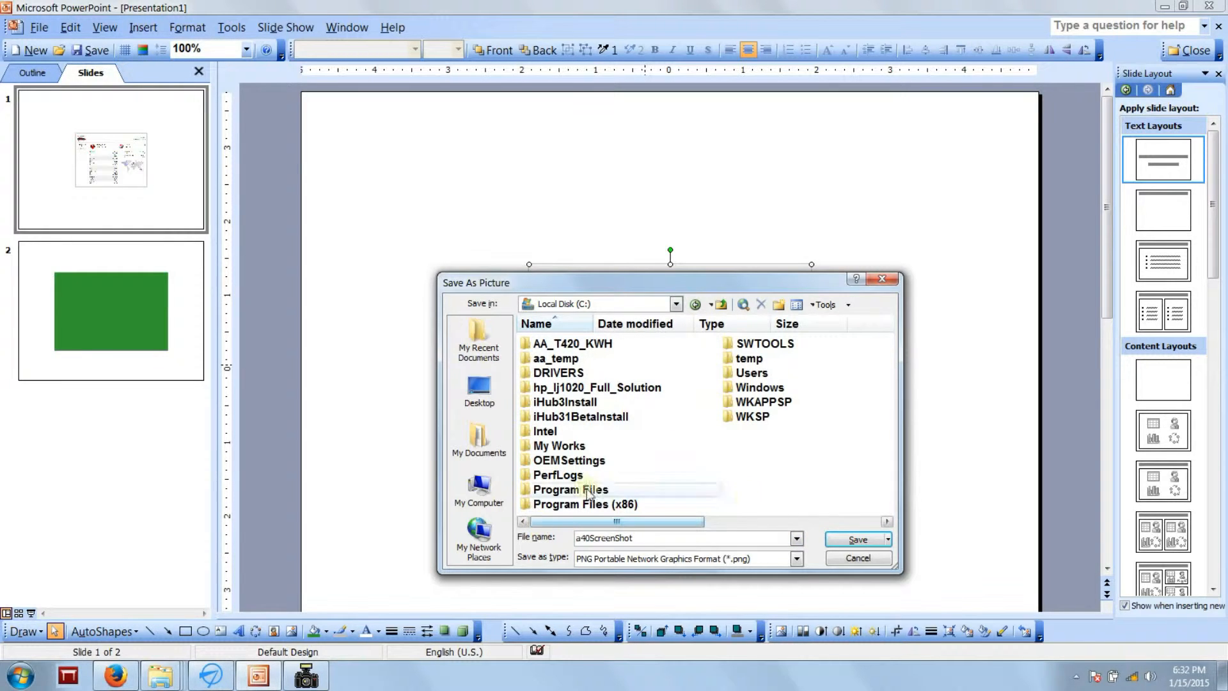
left_click(859, 540)
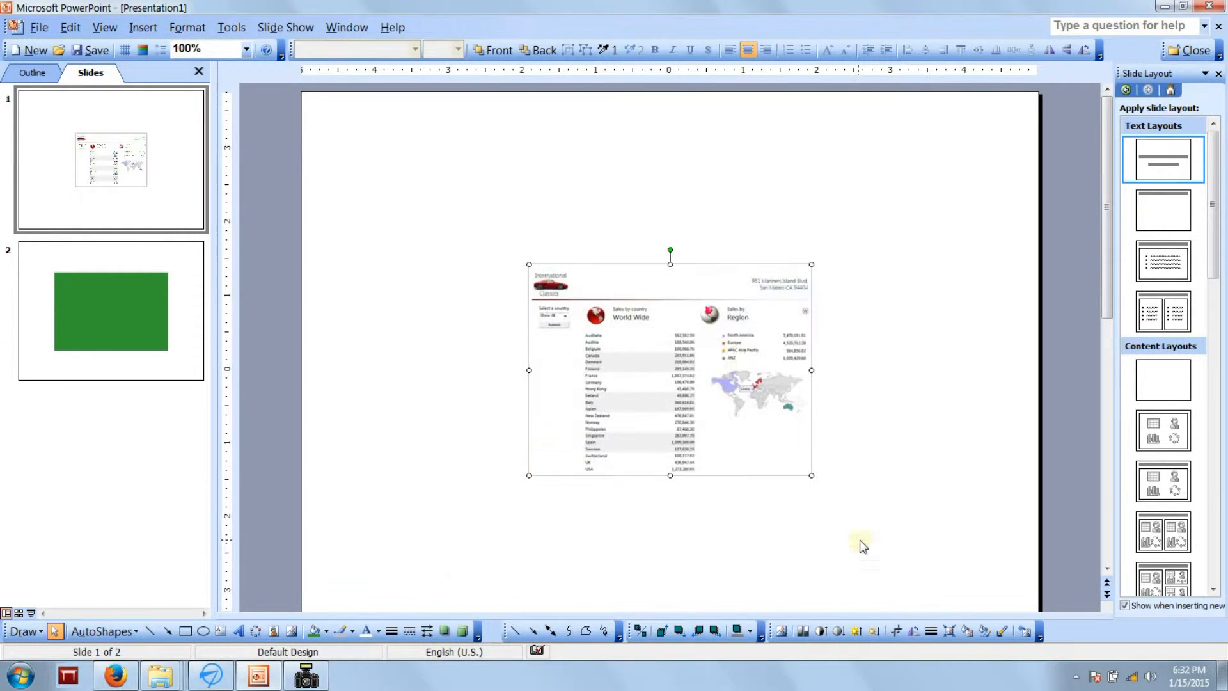
left_click(463, 449)
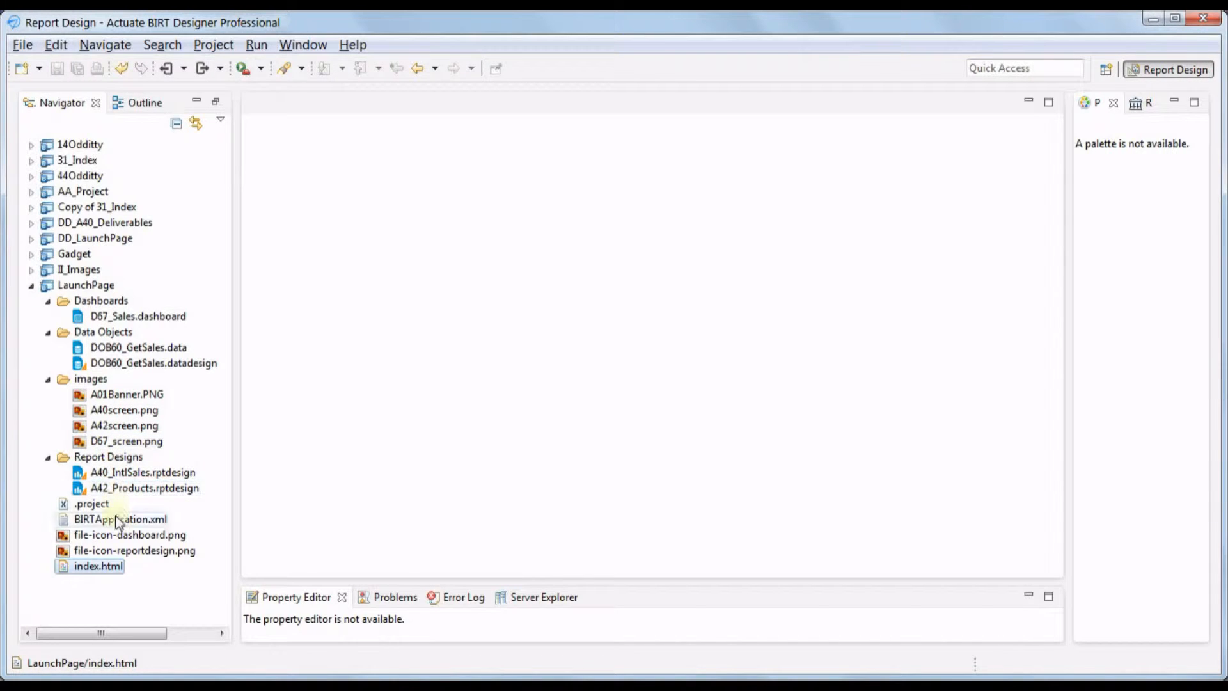
Step: Open the LaunchPage project's index.html in BIRT Designer and maximize its editor
double_click(120, 566)
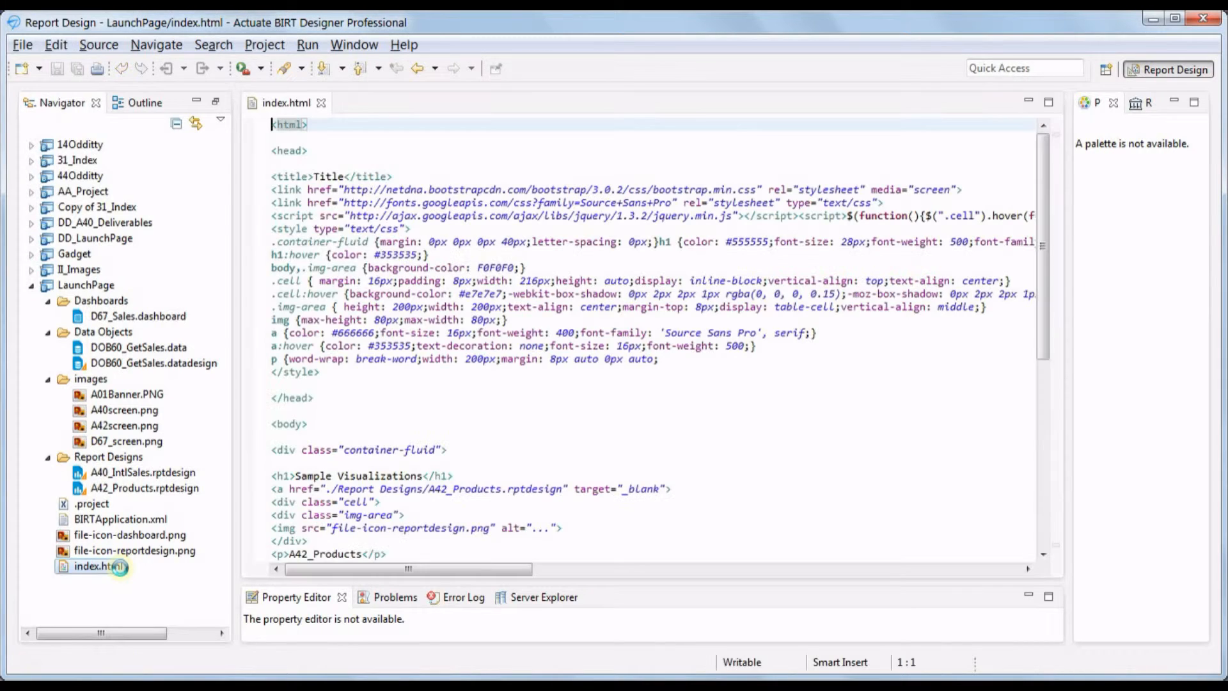
double_click(278, 105)
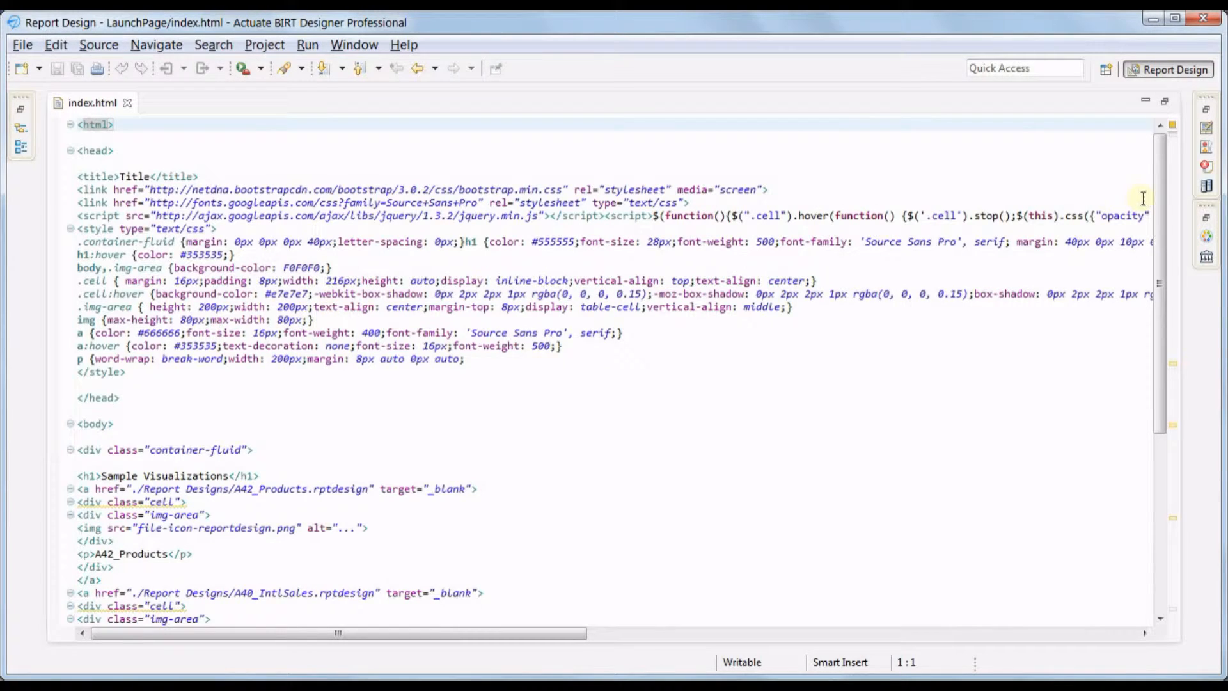
Step: Replace the image source of the A42_Products entry in index.html with A42screen.png
left_click_drag(1156, 191, 1158, 284)
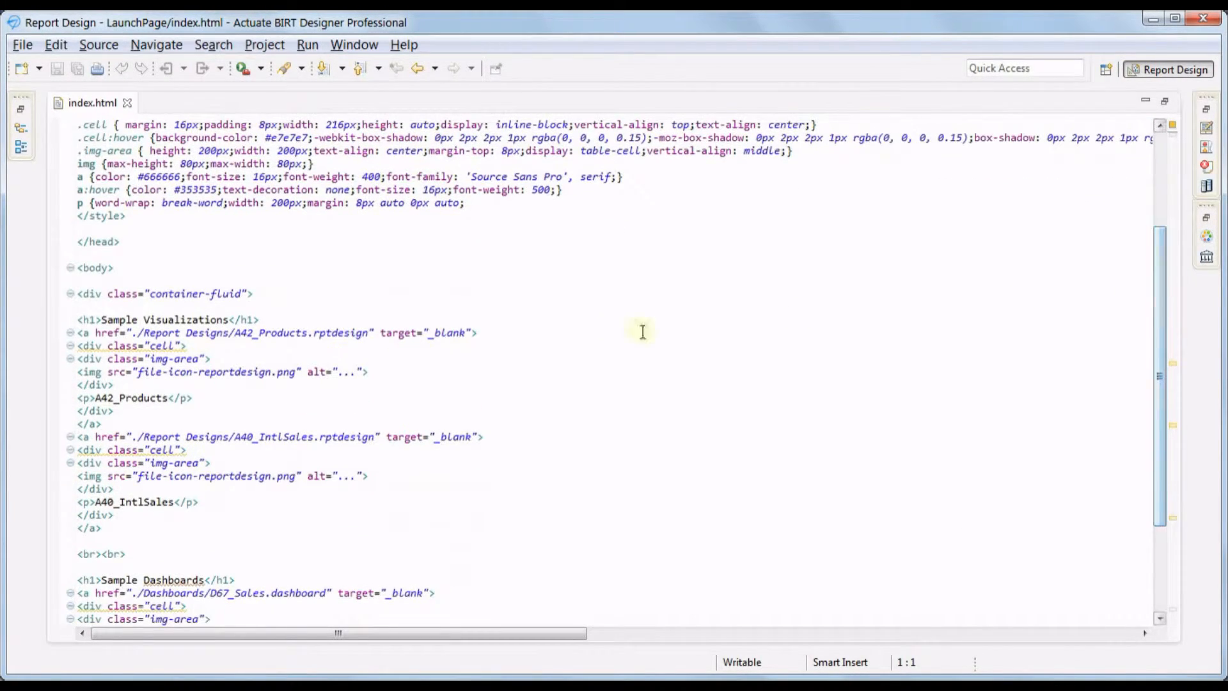
left_click_drag(376, 371, 76, 371)
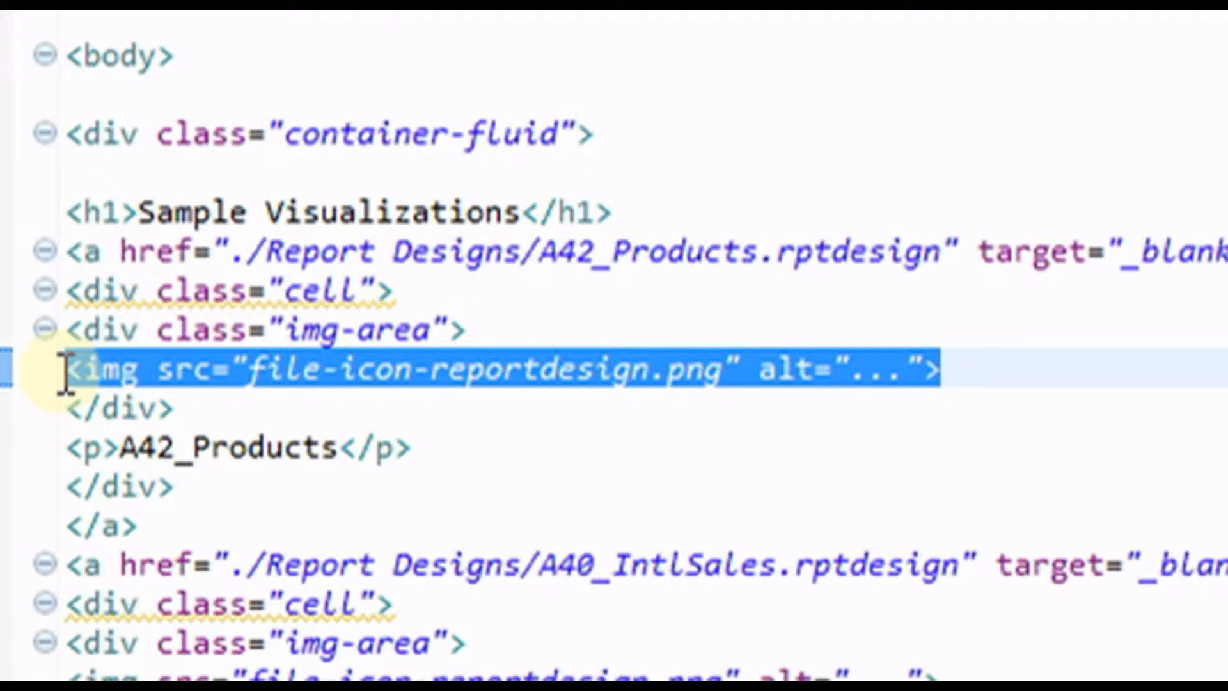
left_click(254, 369)
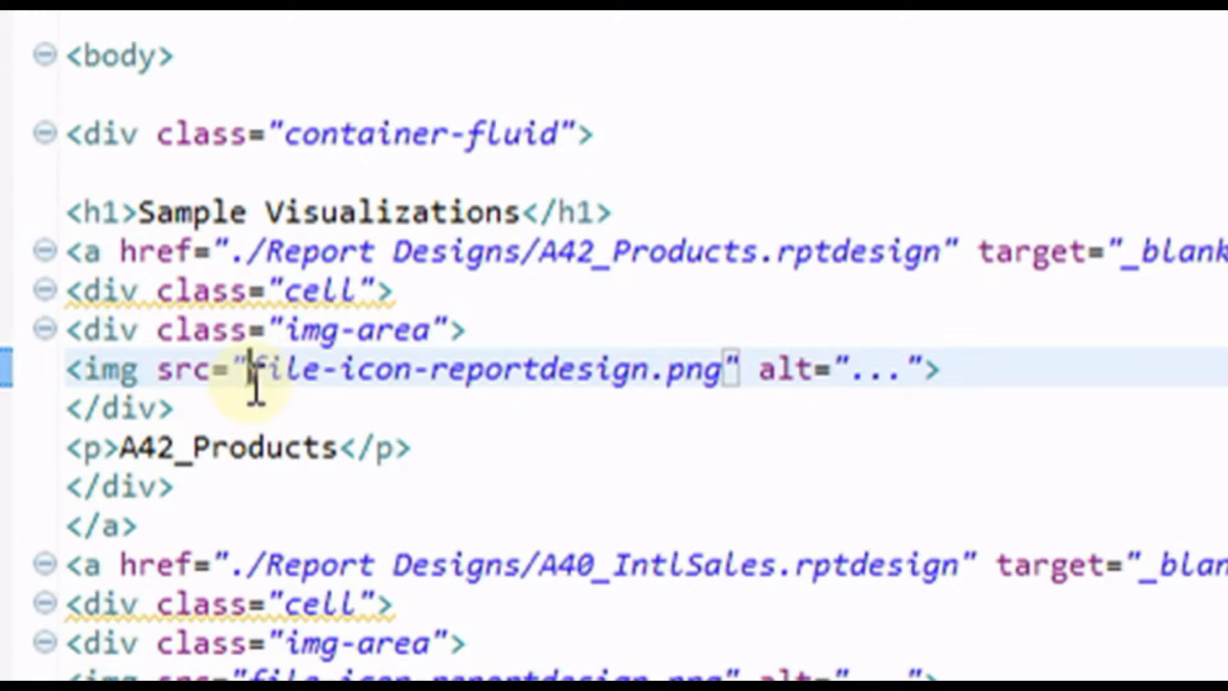
key("shift+Right")
key("shift+Right")
key("shift+Right")
key("shift+Right")
key("shift+Right")
key("shift+Right")
key("shift+Right")
key("shift+Right")
key("shift+Right")
key("shift+Right")
key("shift+Right")
key("shift+Right")
key("shift+Right")
key("shift+Right")
key("shift+Right")
key("shift+Right")
key("shift+Right")
key("shift+Right")
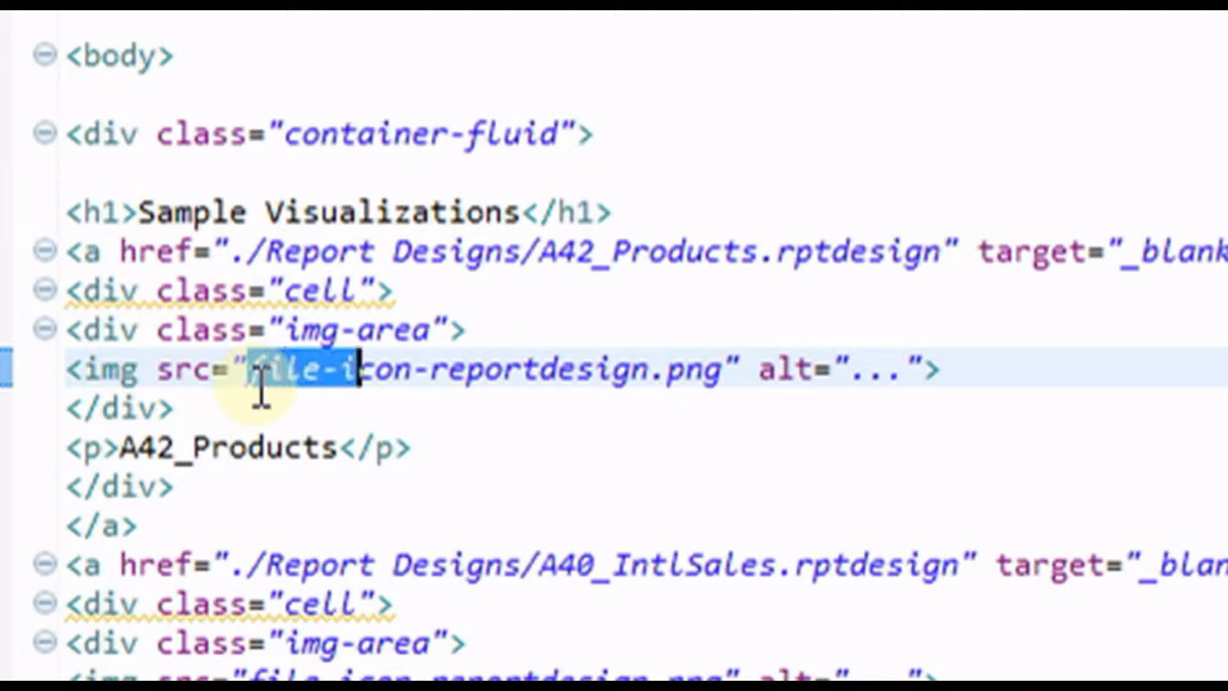
key("shift+Right")
key("shift+Right")
key("shift+Right")
key("shift+Right")
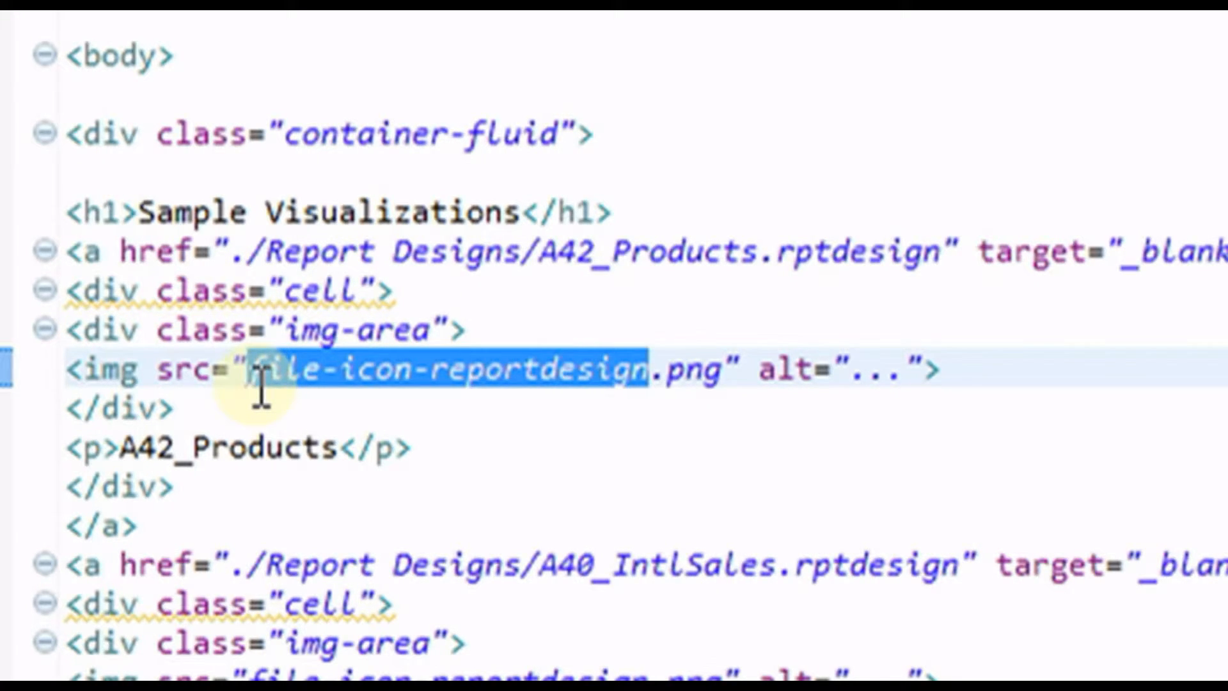
type("A42scree")
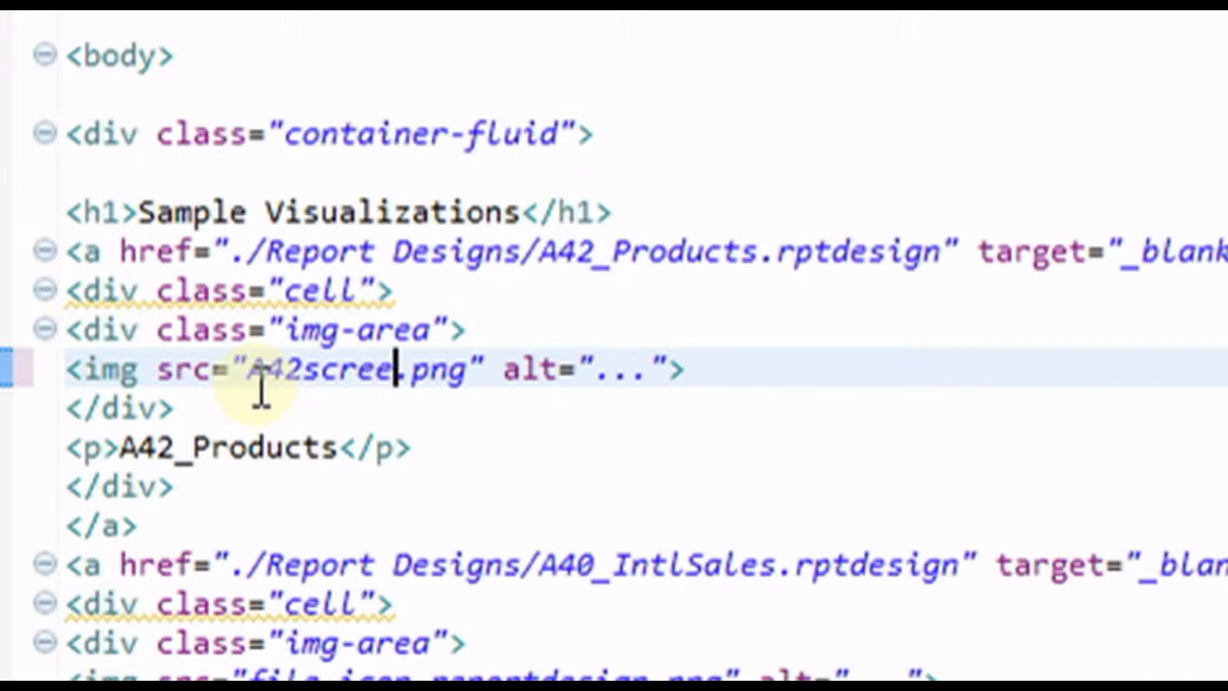
type("n")
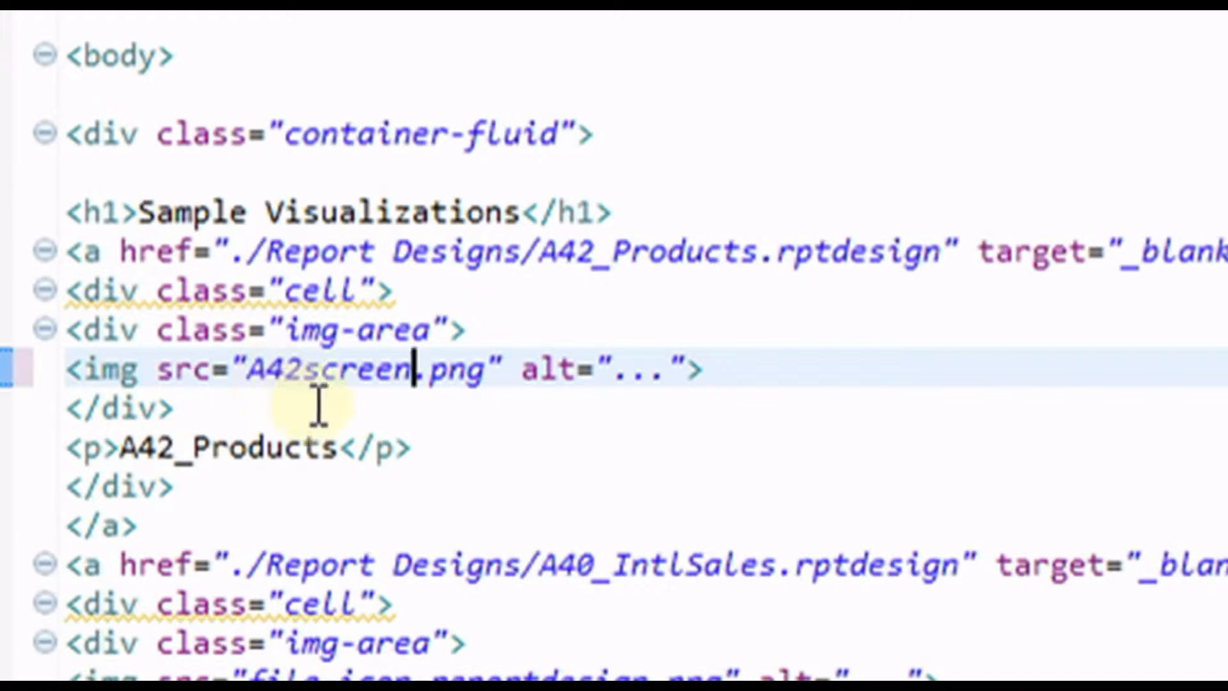
Step: Prefix the A42_Products image source in index.html with the images folder, making it images/A42screen.png
key("Right")
key("Right")
key("Right")
key("Right")
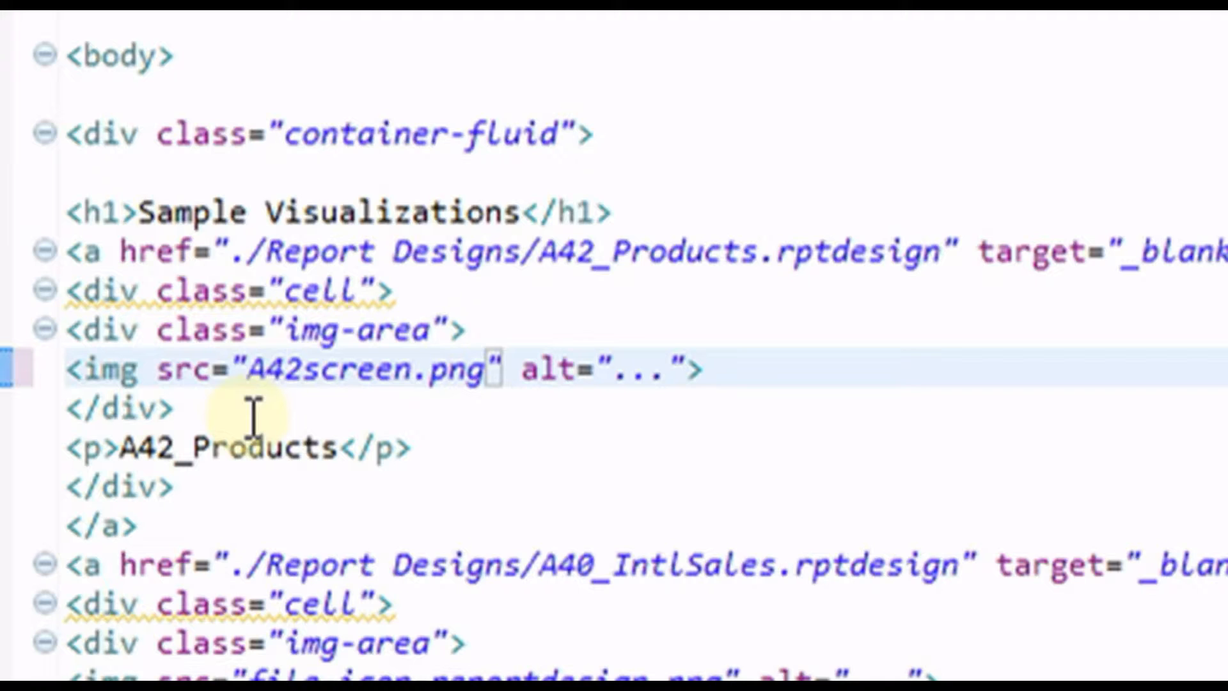
key("Left")
key("Left")
key("Left")
key("Left")
key("Left")
key("Left")
key("Left")
key("Left")
key("Left")
key("Left")
key("Left")
key("Left")
key("Left")
type("images/")
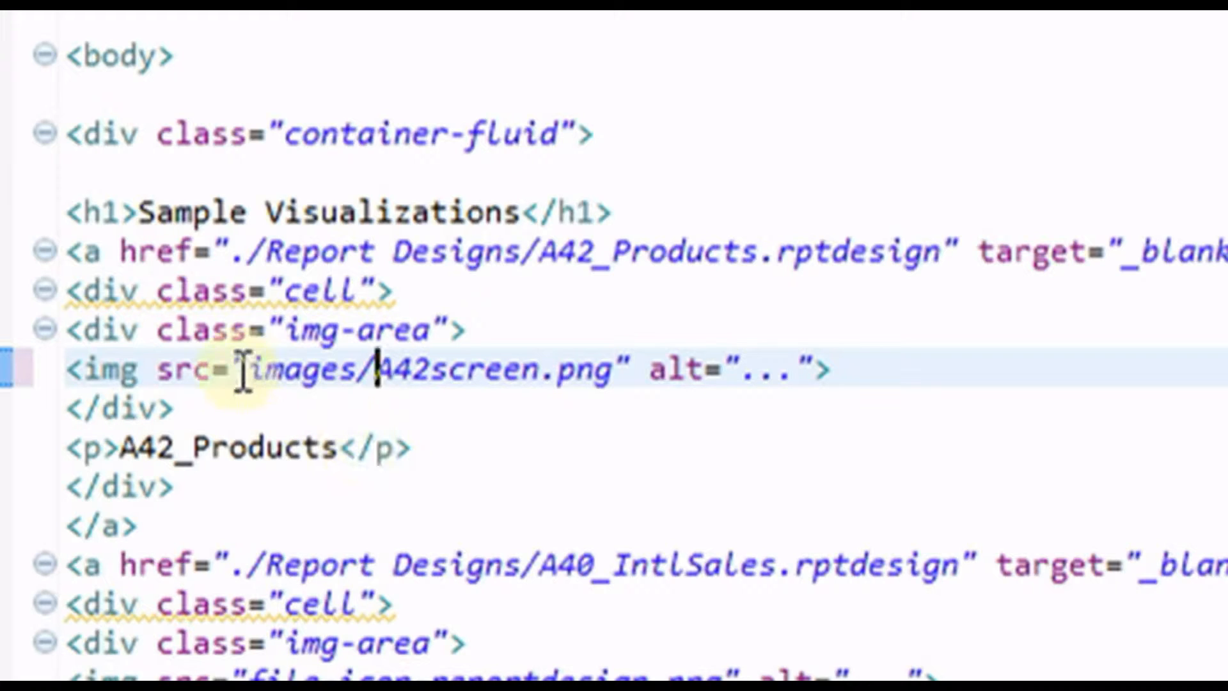
Step: Copy the image path images/A42screen.png over the image source name in the A40_IntlSales entry
left_click_drag(248, 369, 615, 357)
key("ctrl+c")
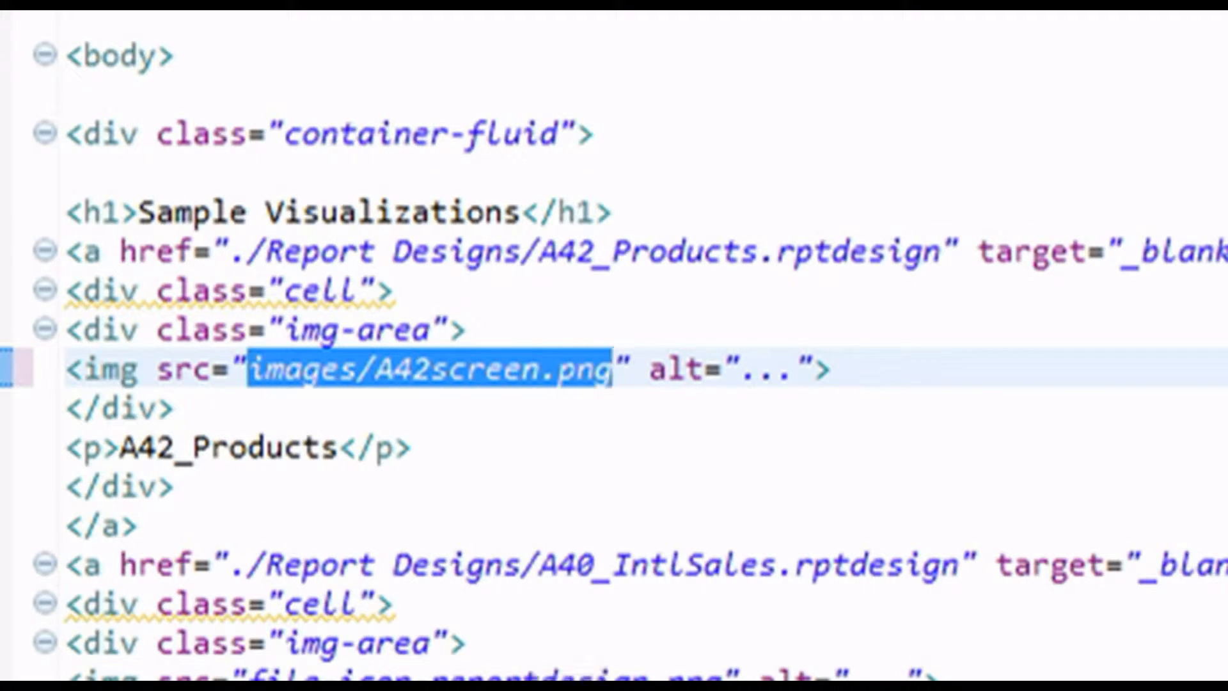
scroll(614, 345, "down", 2)
left_click_drag(249, 448, 658, 425)
key("ctrl+v")
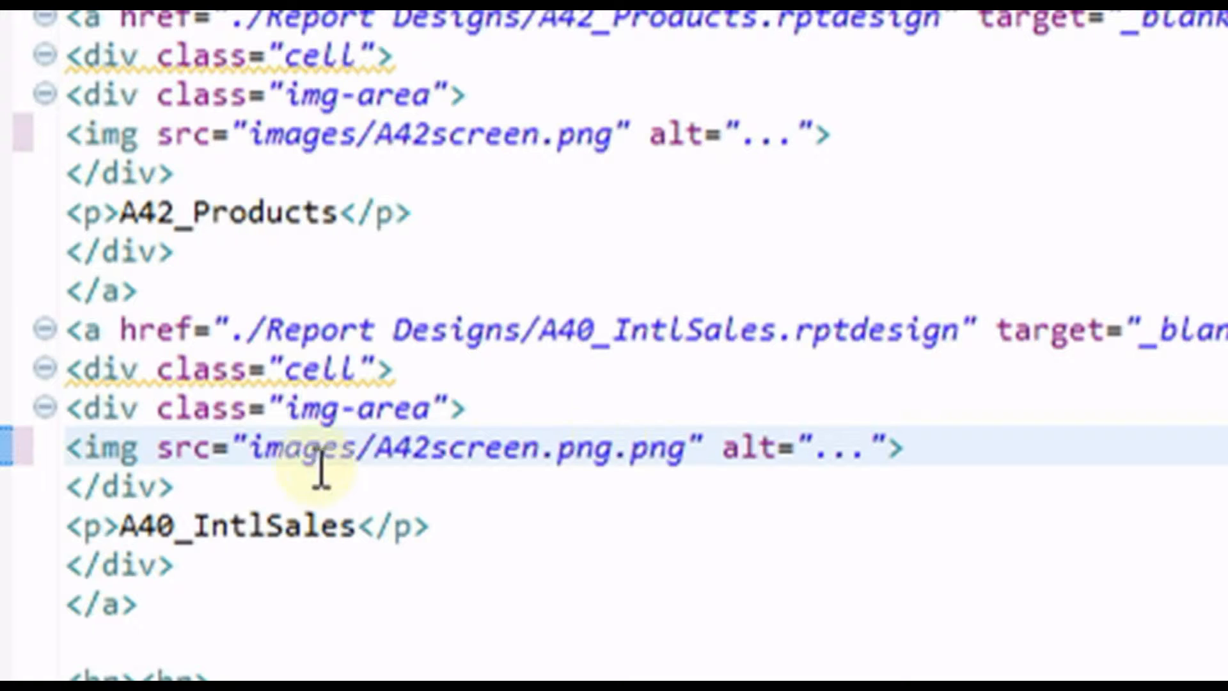
Step: Correct the A40_IntlSales image source to images/A40screen.png, removing the duplicated .png extension
left_click(425, 442)
key("BackSpace")
type("0")
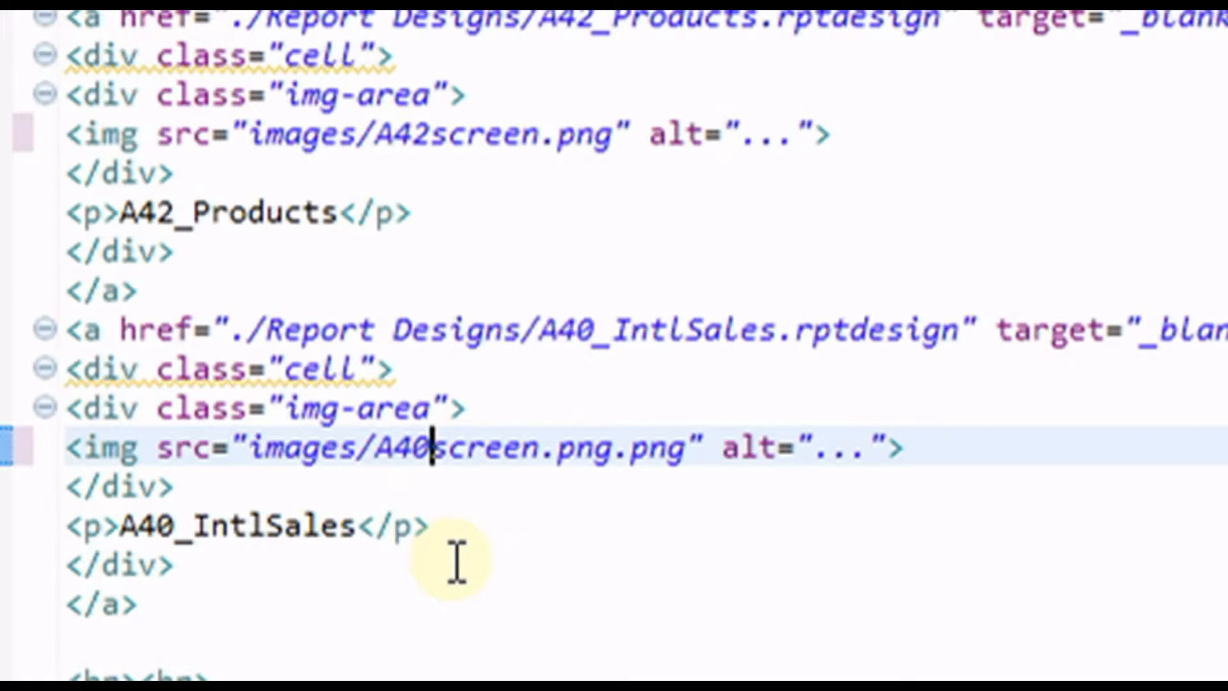
left_click(637, 448)
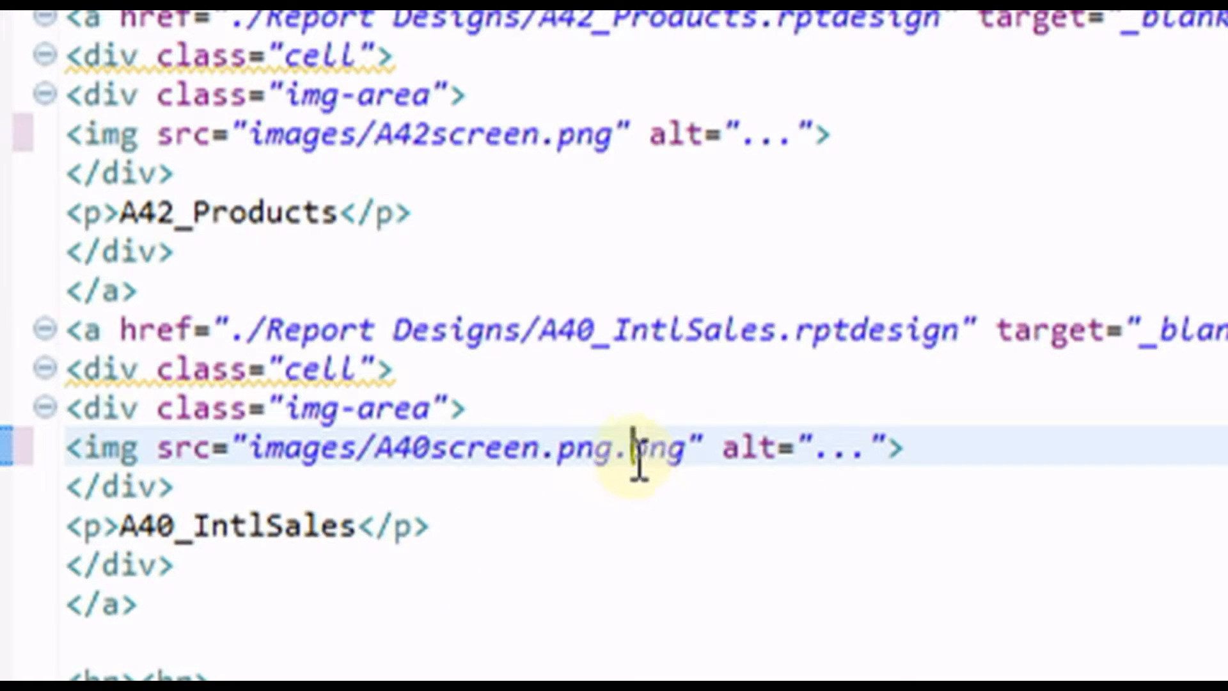
key("BackSpace")
key("BackSpace")
key("BackSpace")
key("BackSpace")
key("BackSpace")
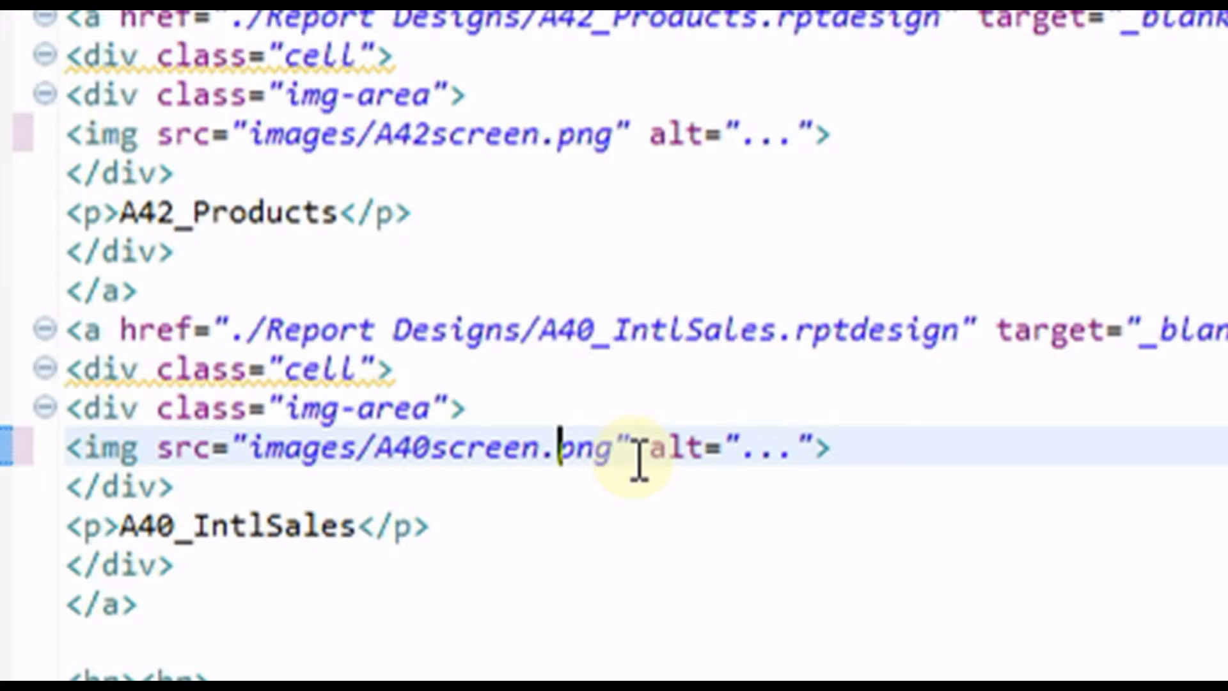
left_click(404, 582)
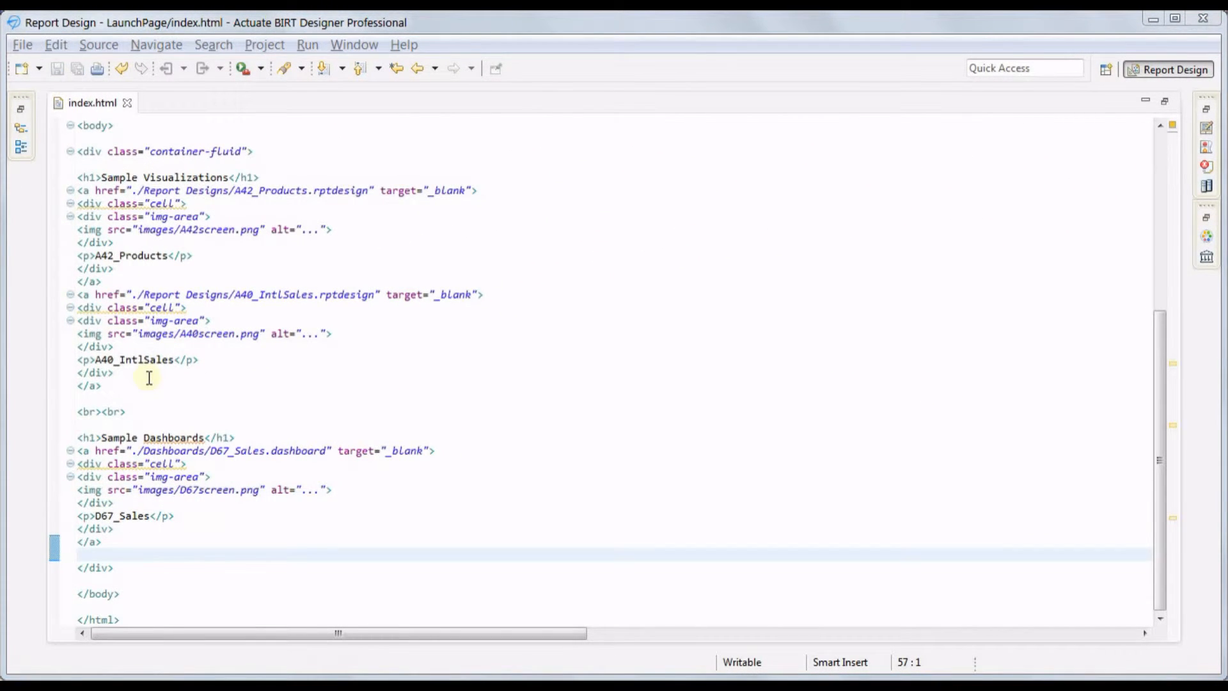
Step: Change the "Sample Visualizations" heading to "Reports" and shorten the "Sample Dashboards" heading to "Dashboards"
left_click_drag(102, 177, 229, 177)
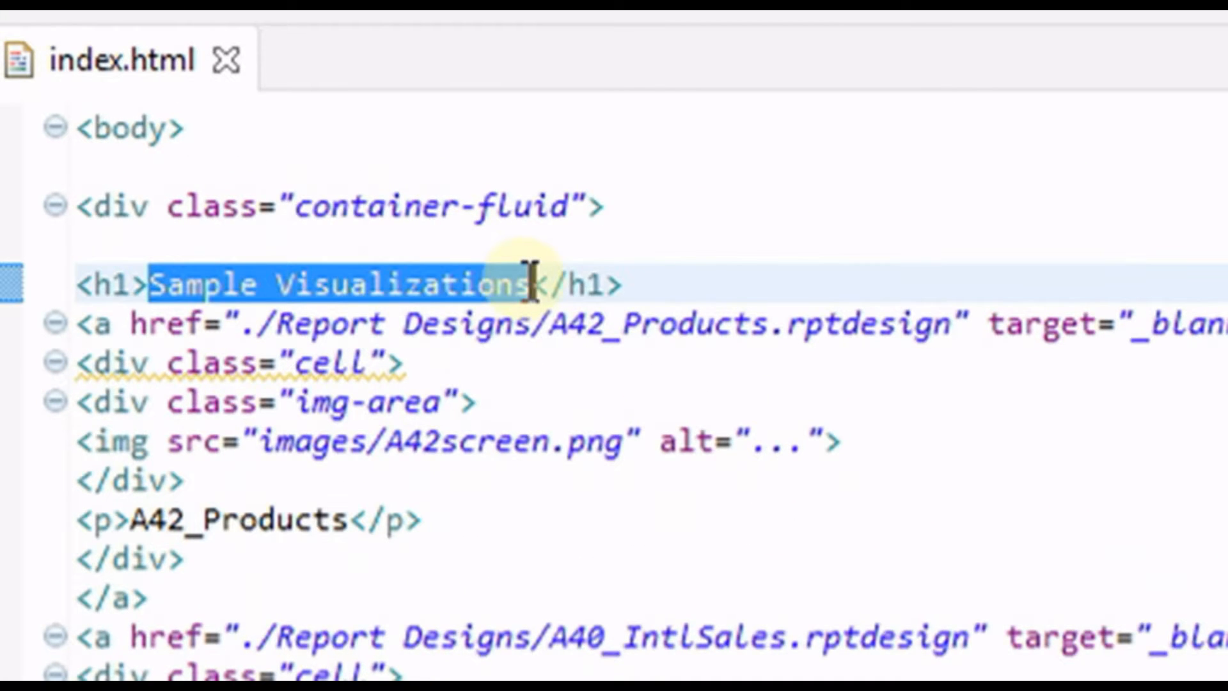
type("Report")
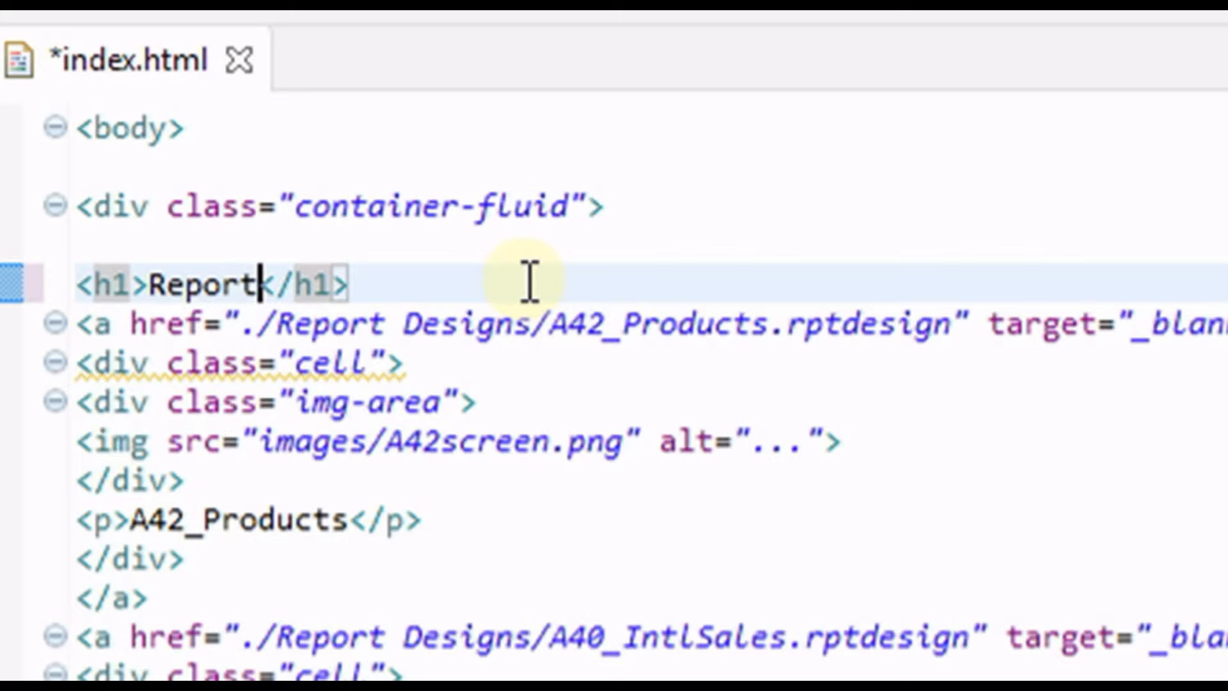
type("s")
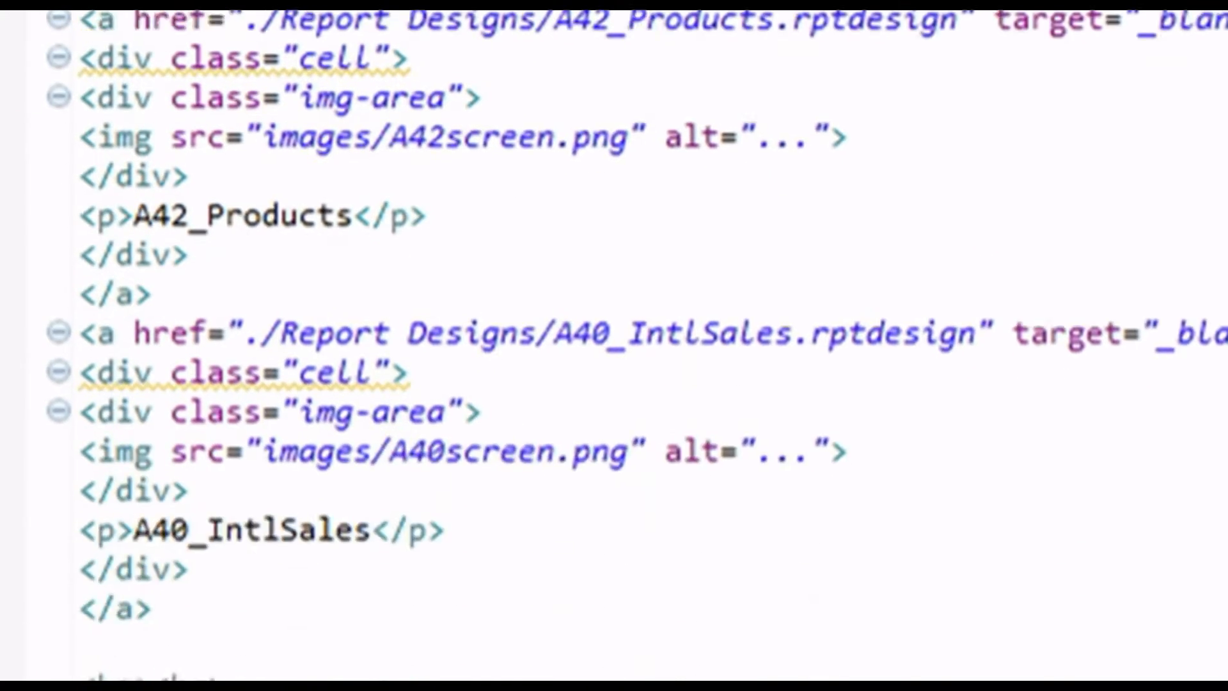
left_click_drag(165, 156, 296, 138)
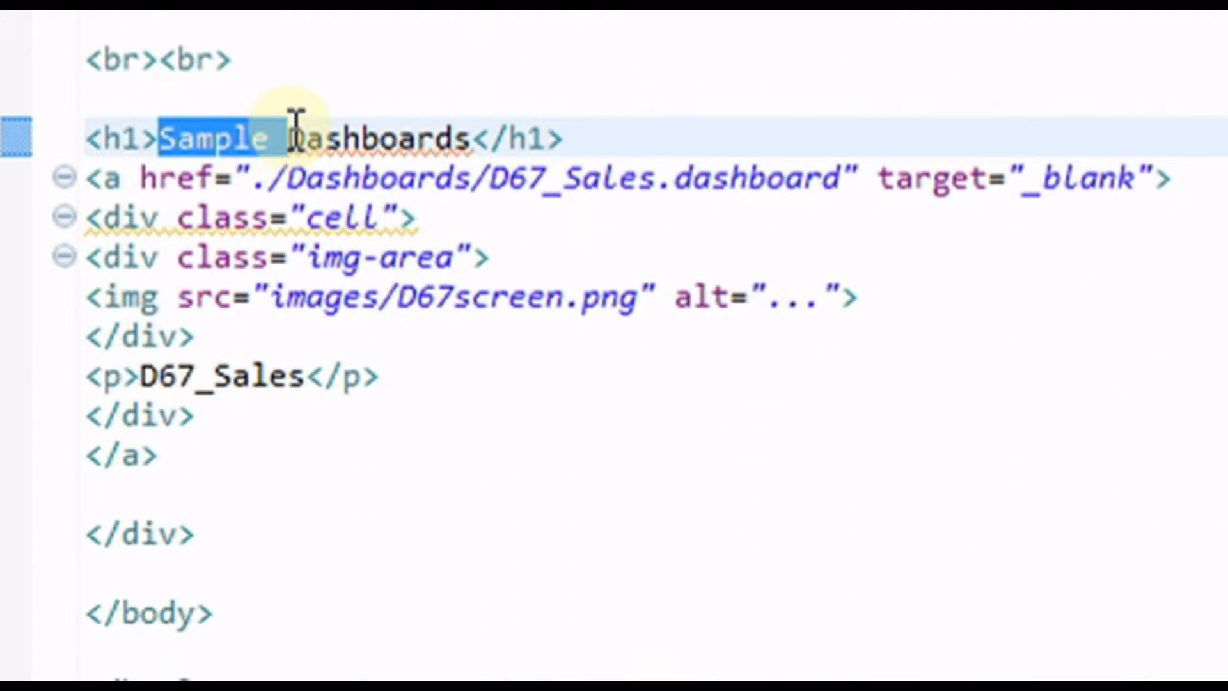
key("BackSpace")
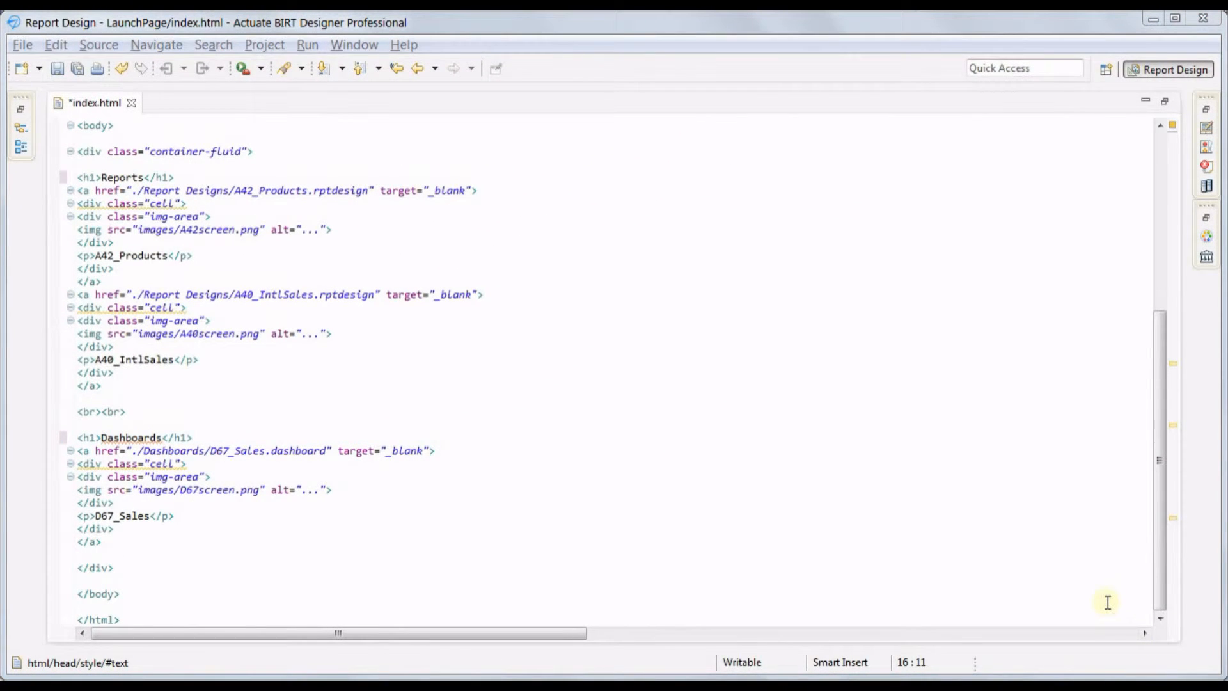
Step: Set the page title in the head section of index.html to INTL CLASSICS
left_click_drag(1160, 370, 1164, 191)
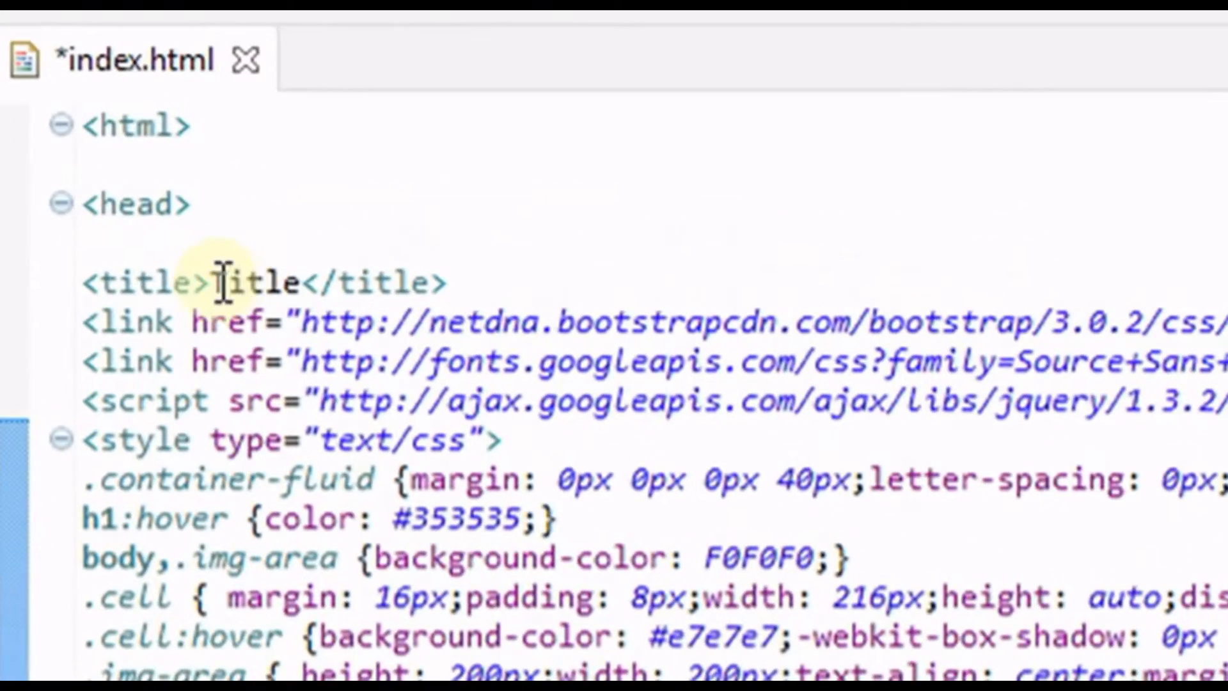
left_click_drag(120, 177, 134, 177)
left_click_drag(245, 285, 296, 282)
type("INTL CLA")
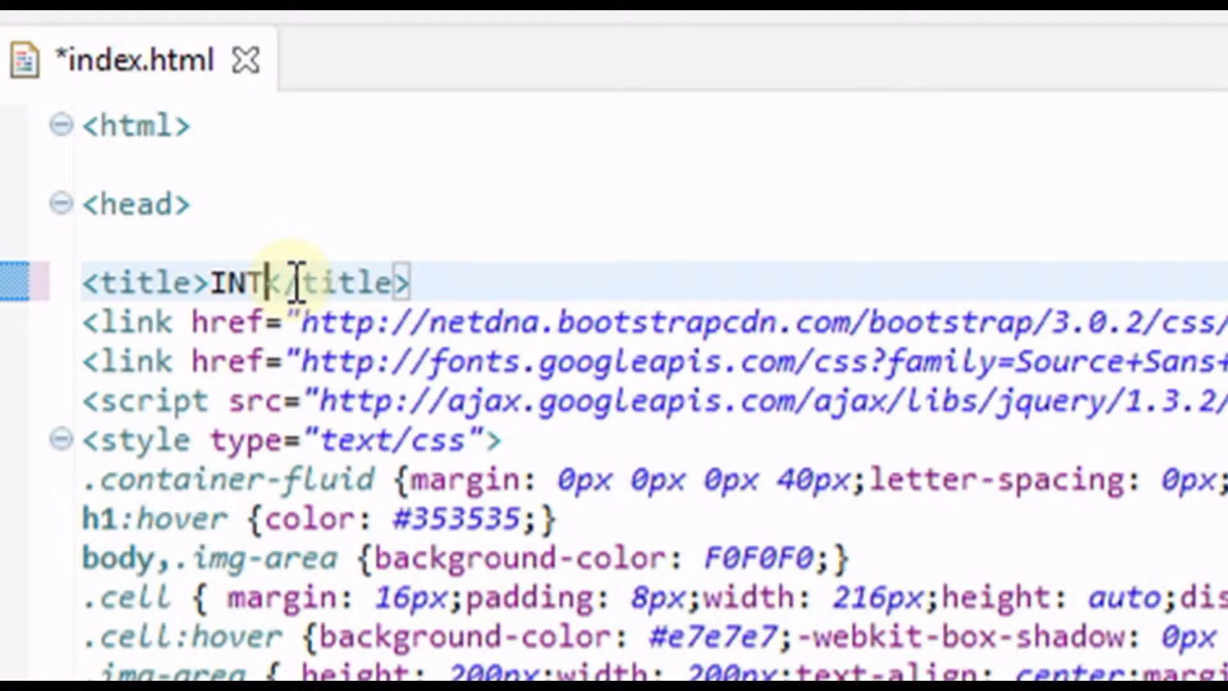
type("SSICS")
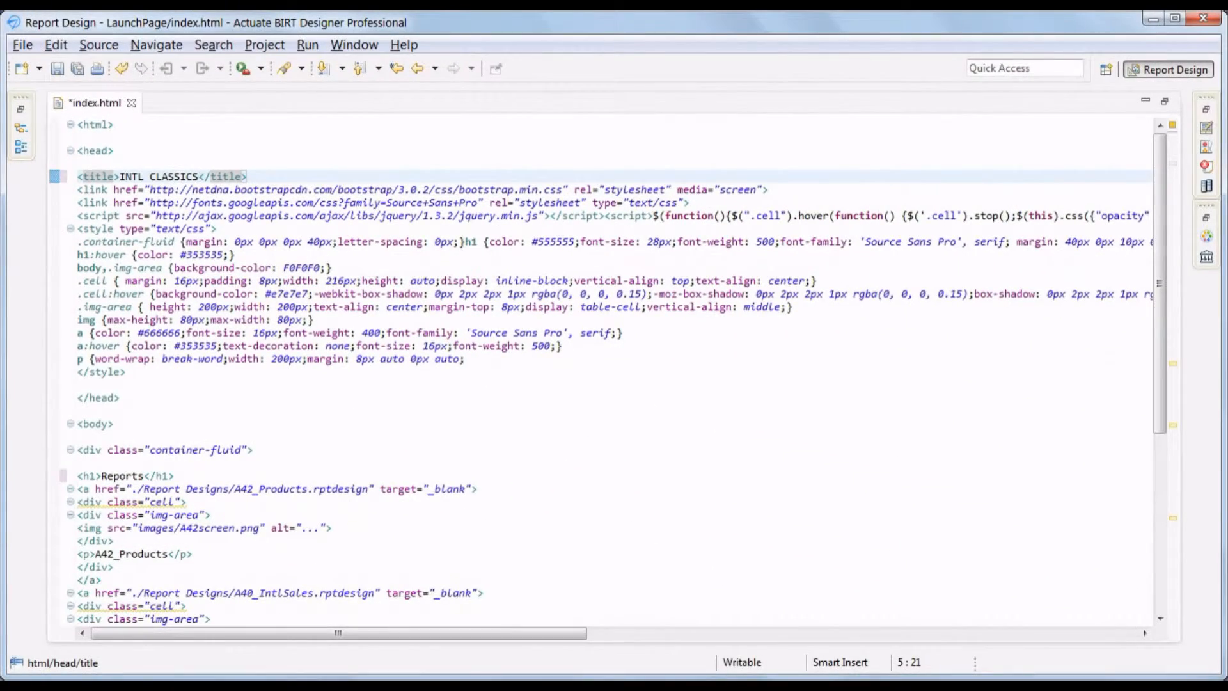
Step: Insert two blank lines after the A42_Products link block and two more below the Reports heading
left_click_drag(1160, 407, 1150, 557)
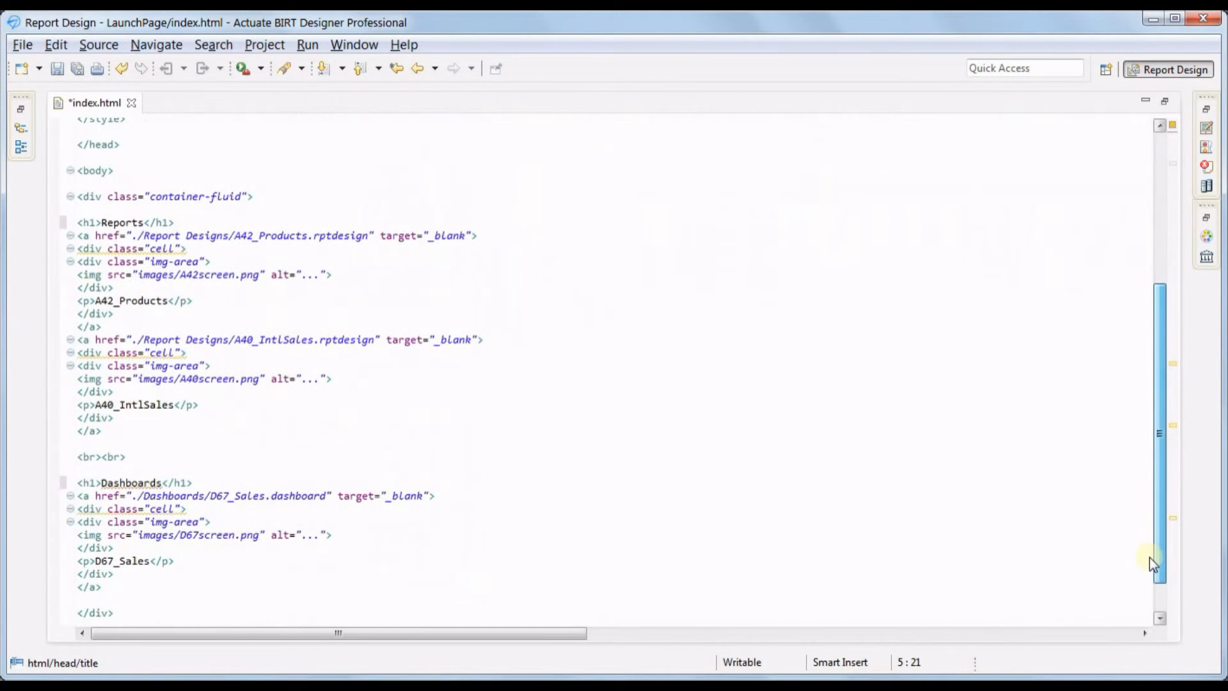
left_click(119, 326)
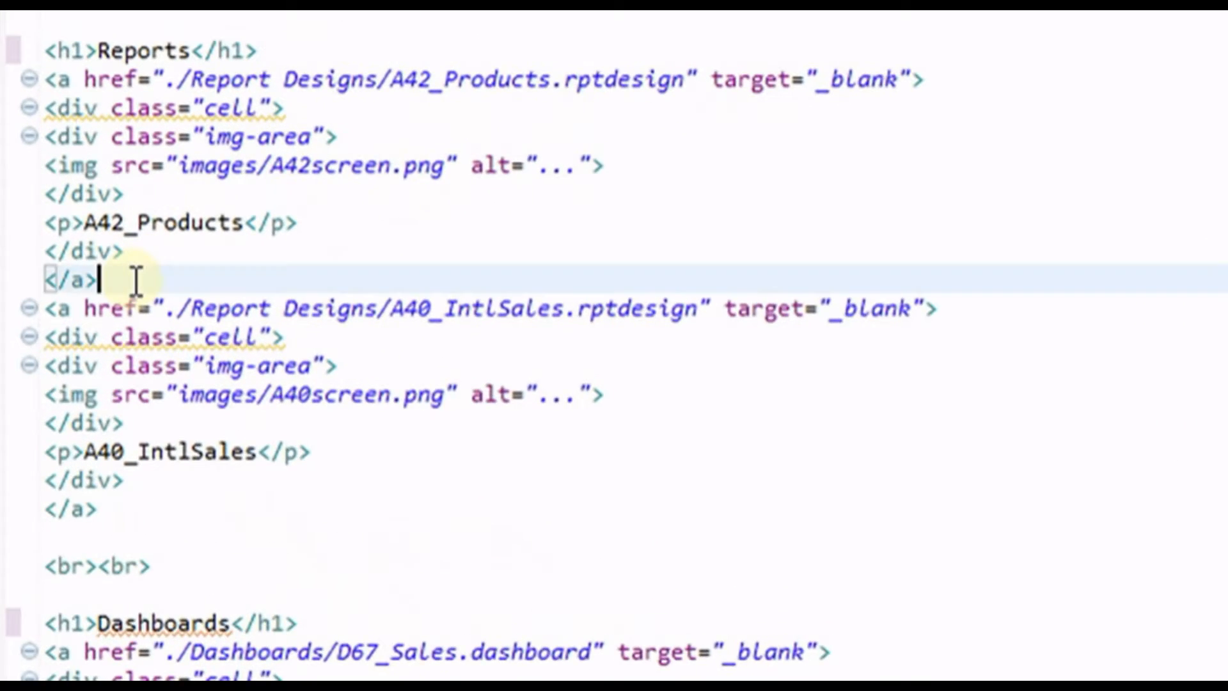
key("Return")
key("Return")
left_click(282, 49)
key("Return")
key("Return")
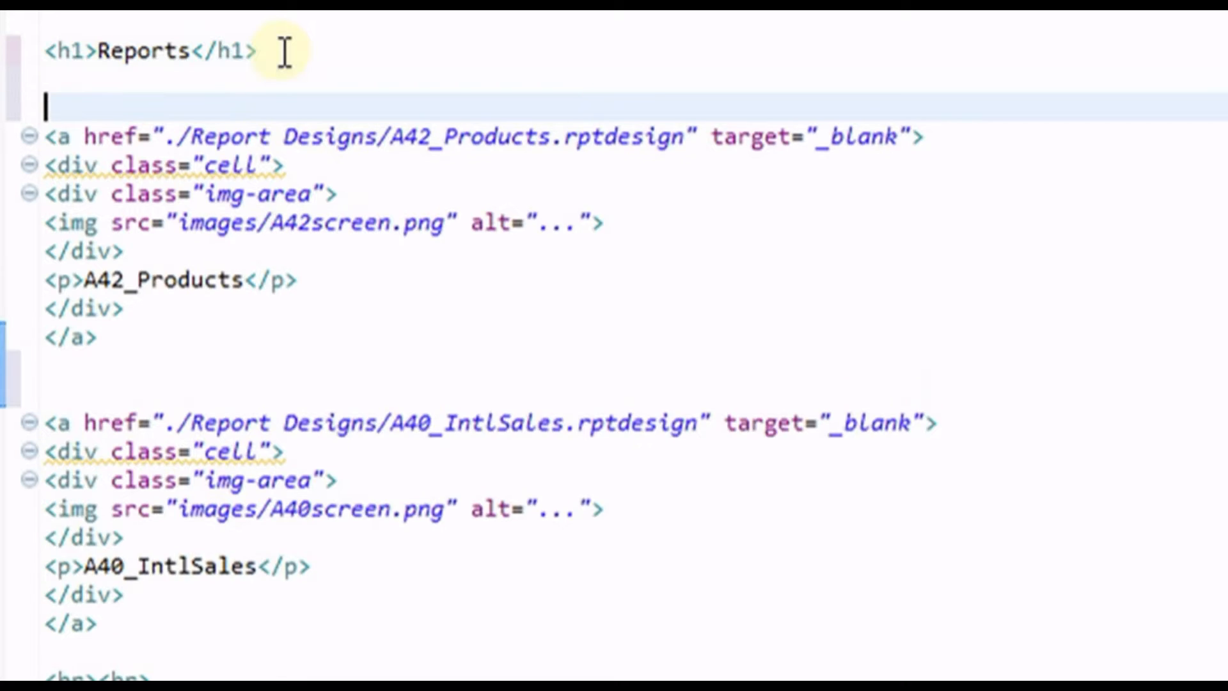
Step: Move the entire A40_IntlSales link block above the A42_Products block, directly under the Reports heading
left_click_drag(156, 383, 195, 610)
key("ctrl+c")
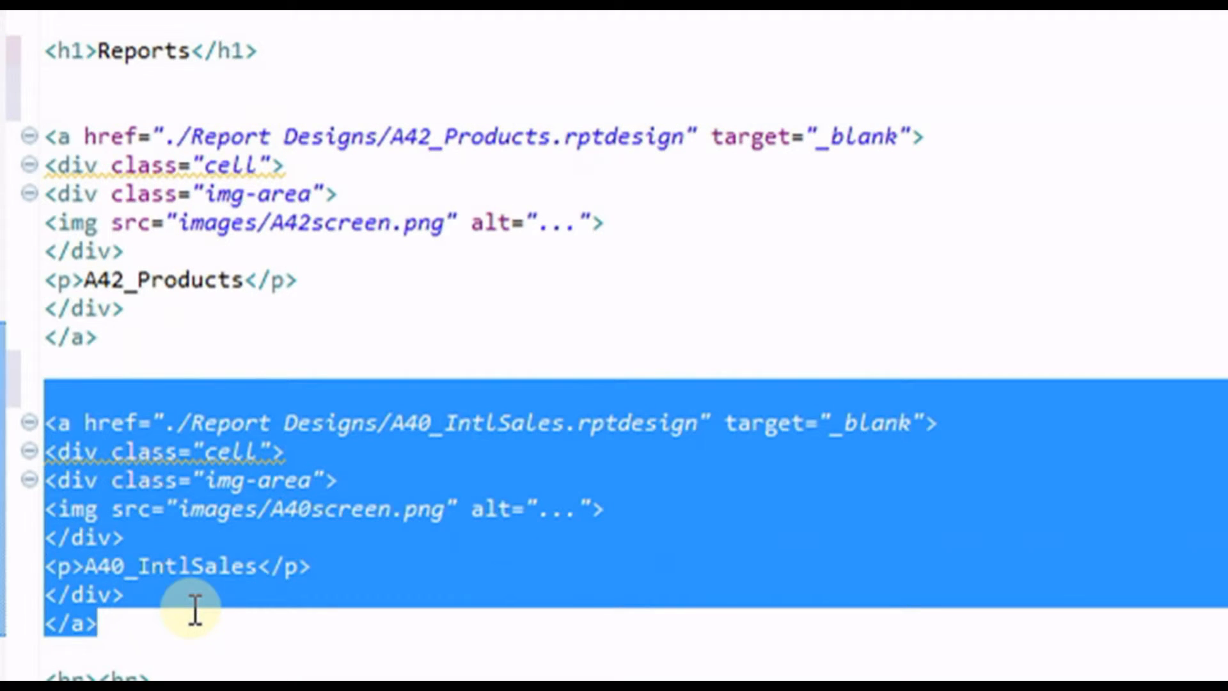
key("Delete")
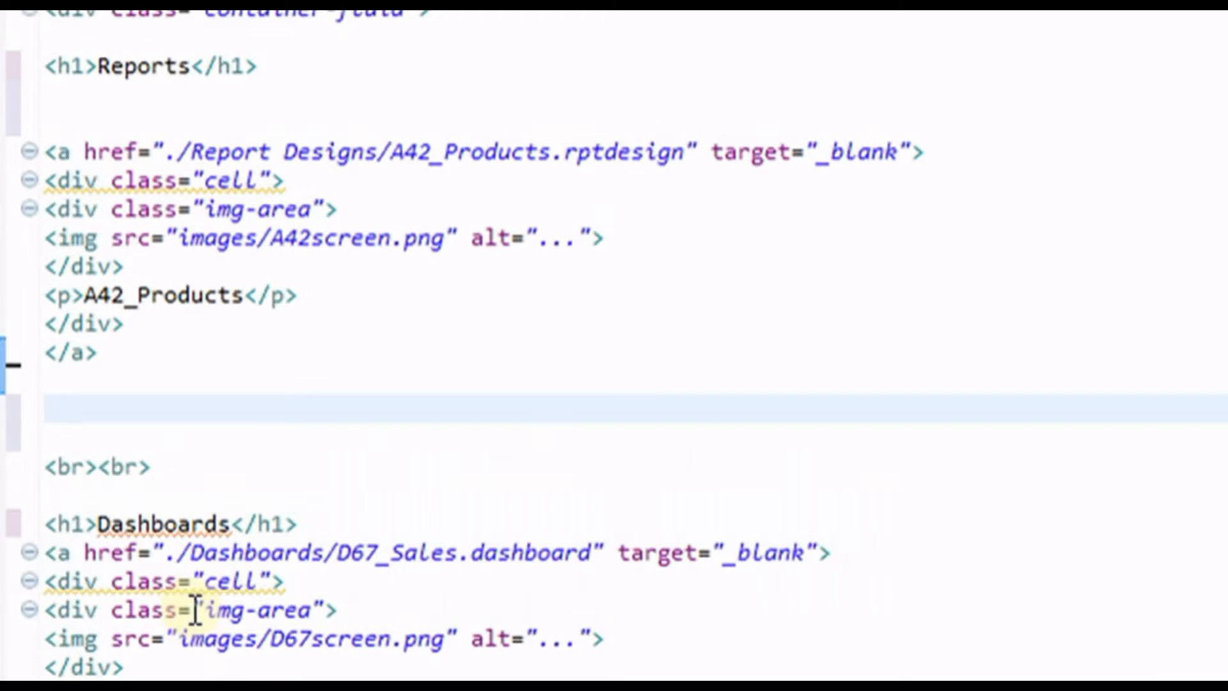
left_click(83, 96)
key("Return")
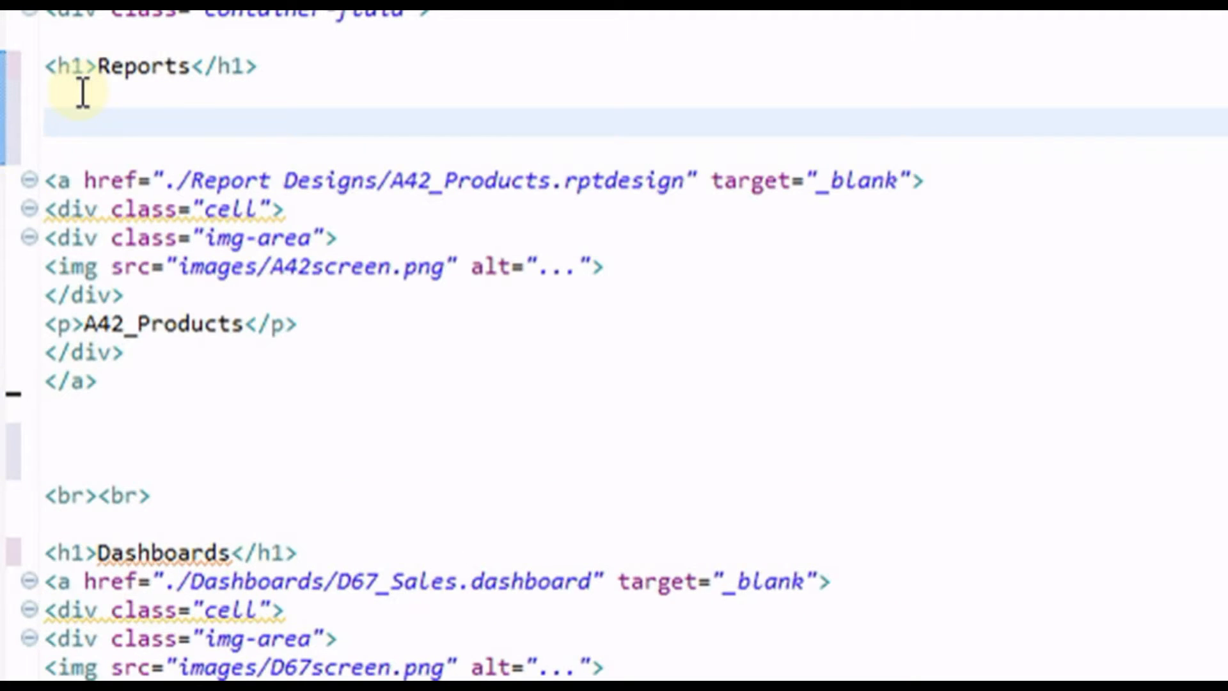
key("ctrl+v")
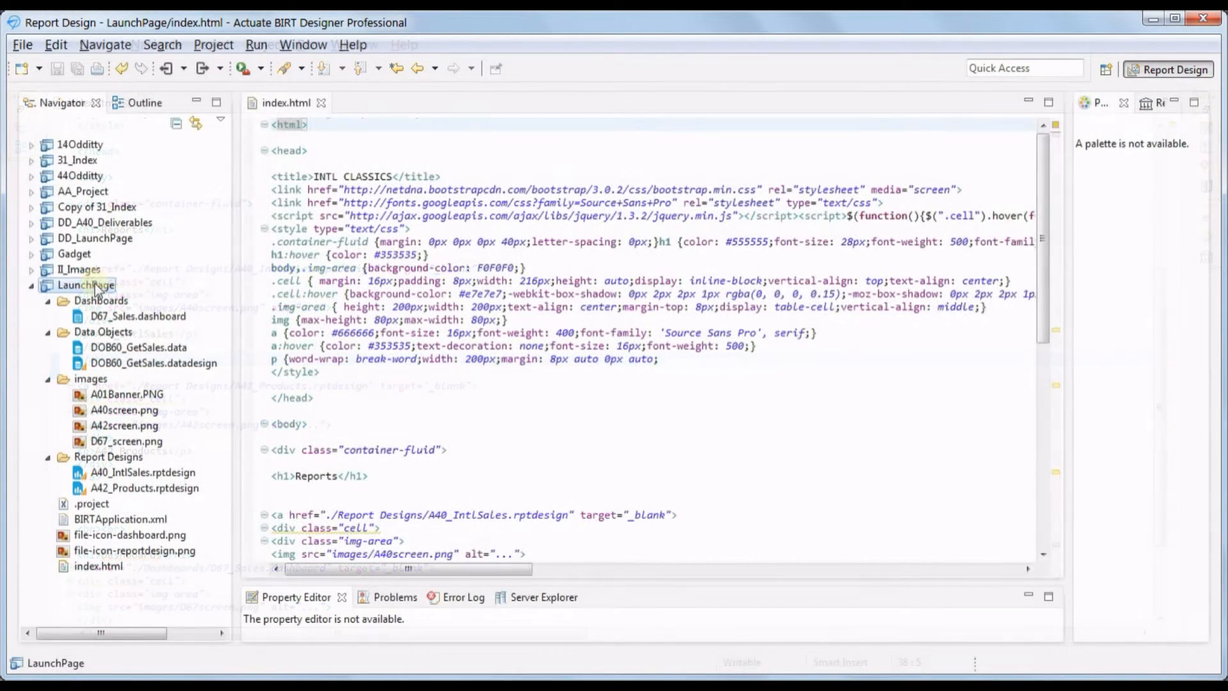
Step: Open the Publish dialog for the LaunchPage project and fit its window fully on the screen
left_click(95, 283)
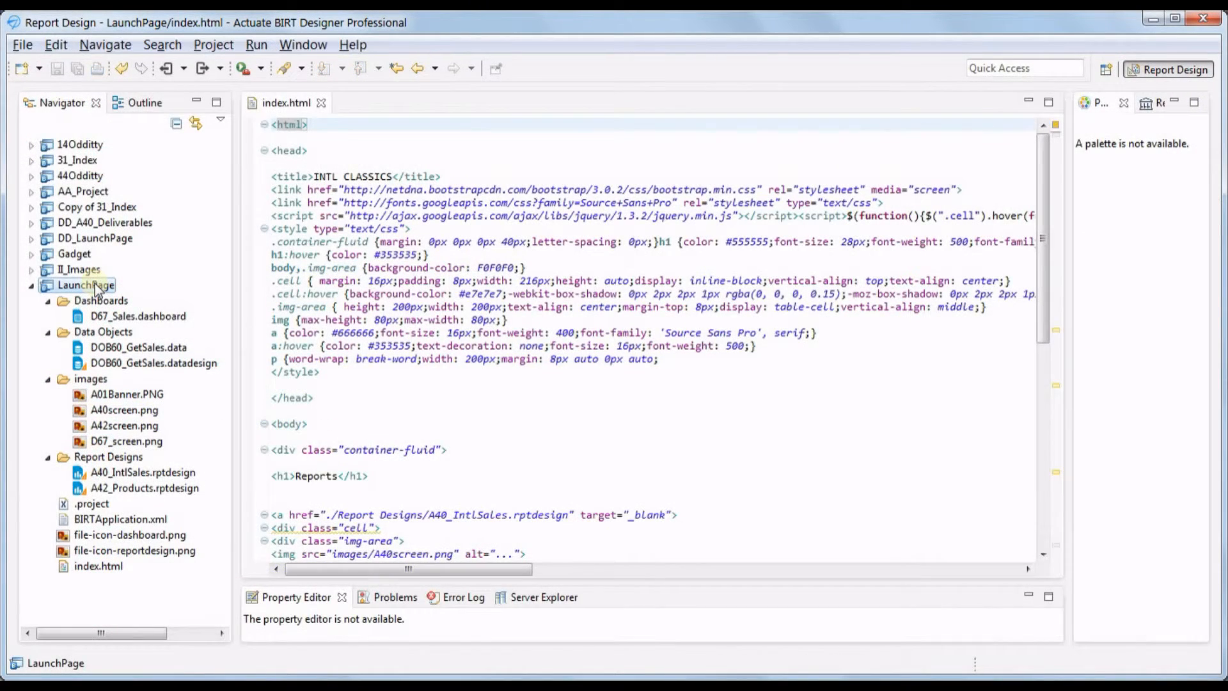
left_click(201, 68)
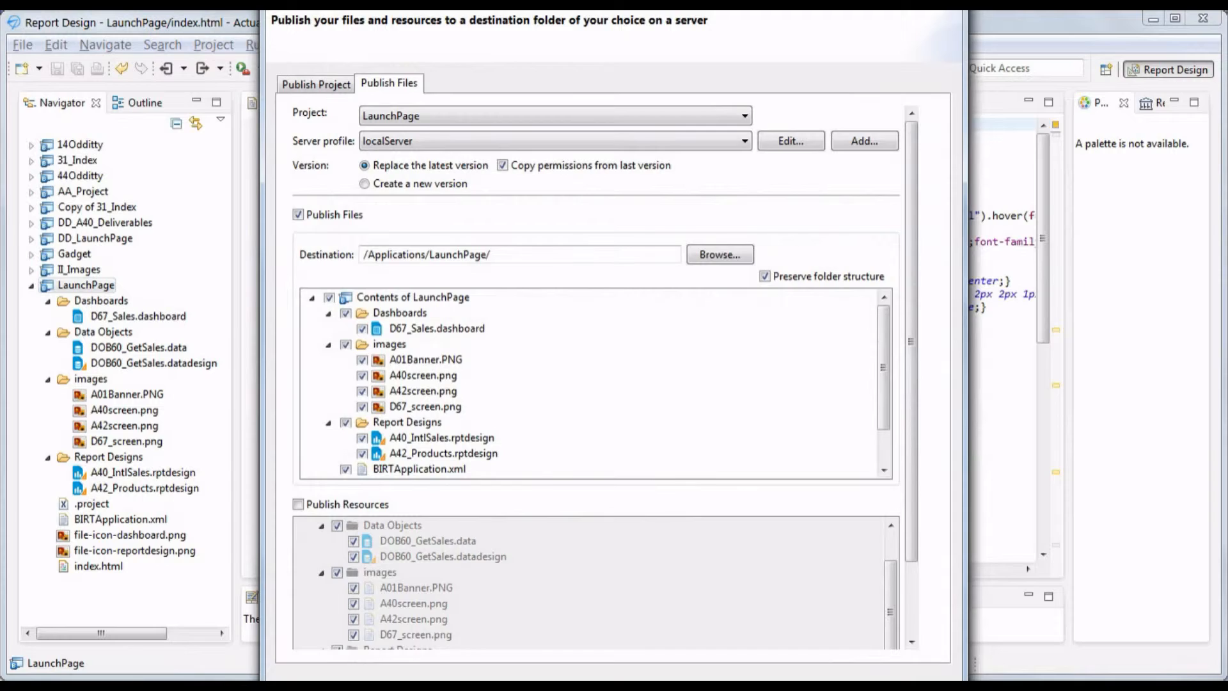
left_click_drag(260, 1, 328, 84)
left_click_drag(433, 97, 381, 39)
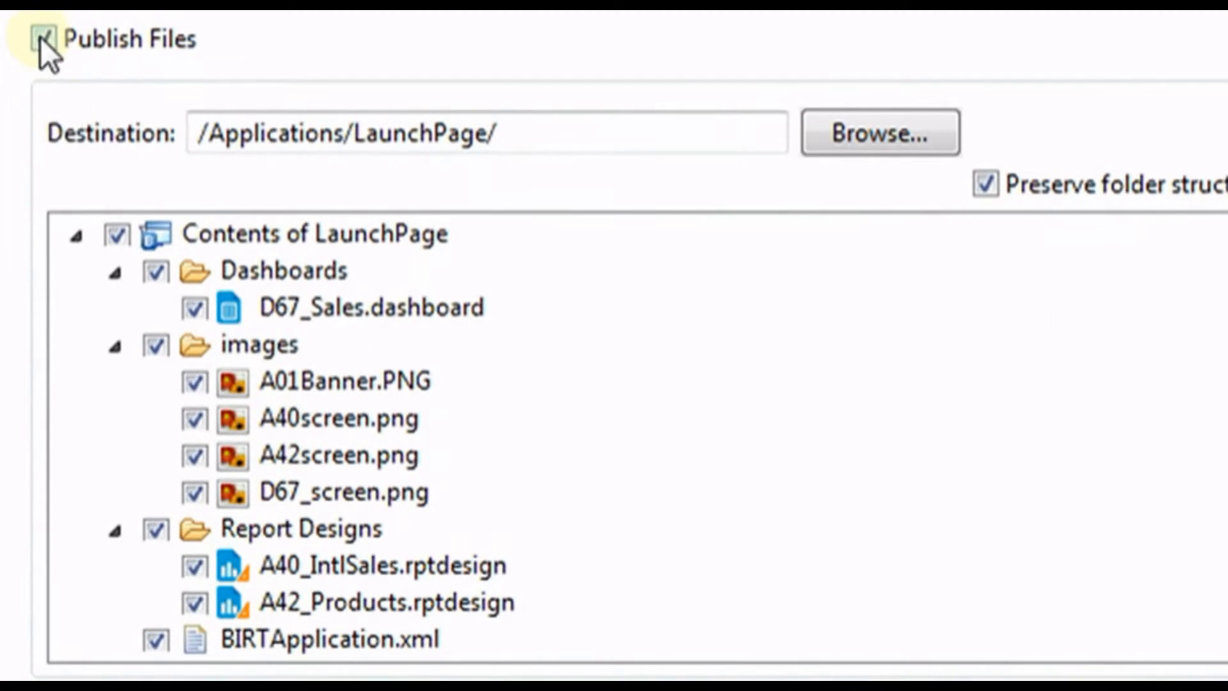
Step: Limit the files to publish to the images folder and index.html, excluding all other LaunchPage contents
left_click(115, 235)
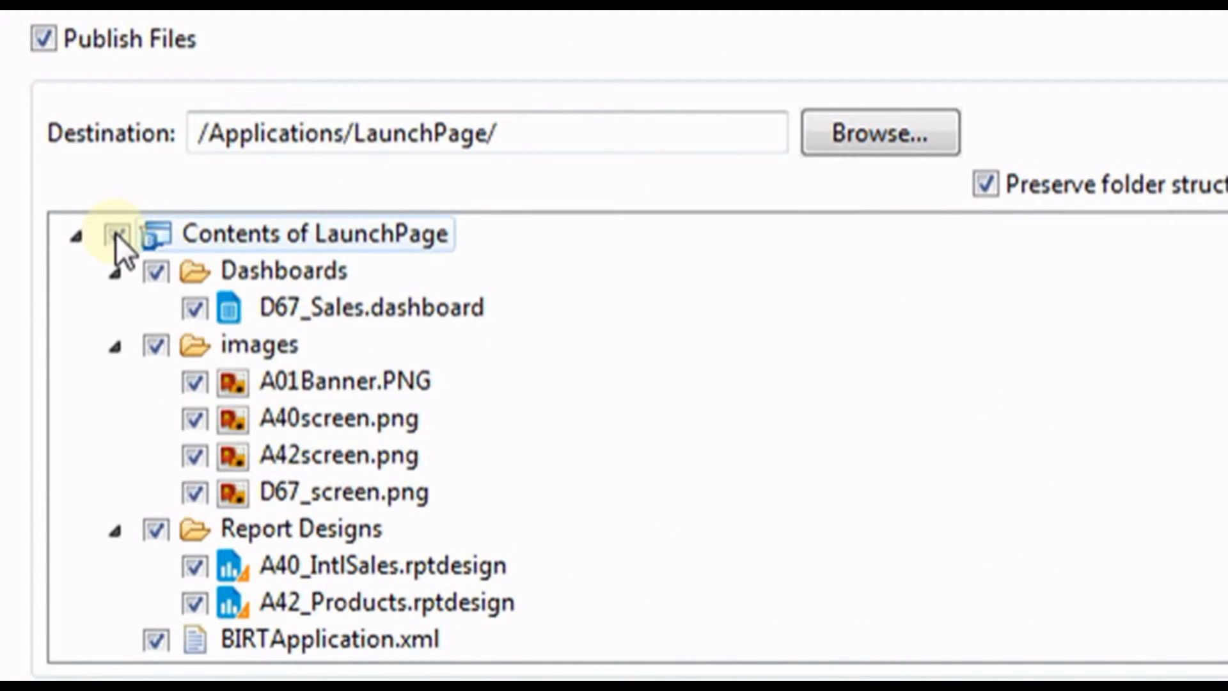
left_click(152, 348)
scroll(153, 447, "down", 1)
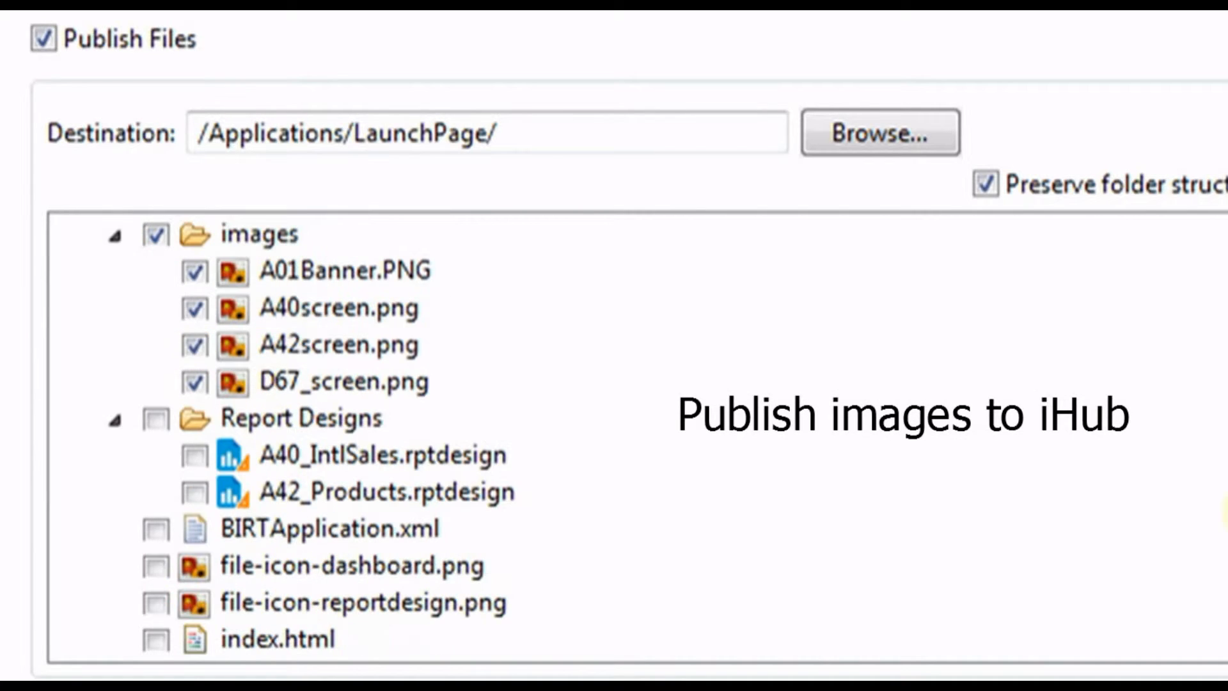
left_click(156, 639)
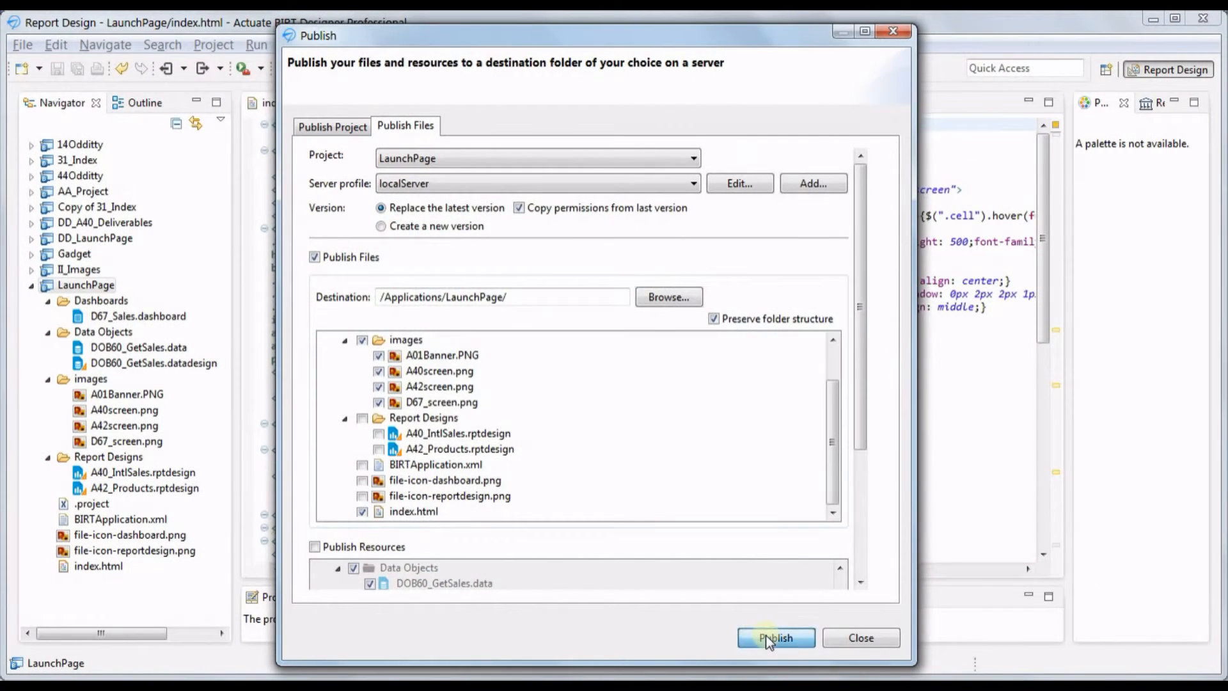
Step: Publish the selected files to /Applications/LaunchPage/ on localServer and close the publishing dialogs
left_click(766, 635)
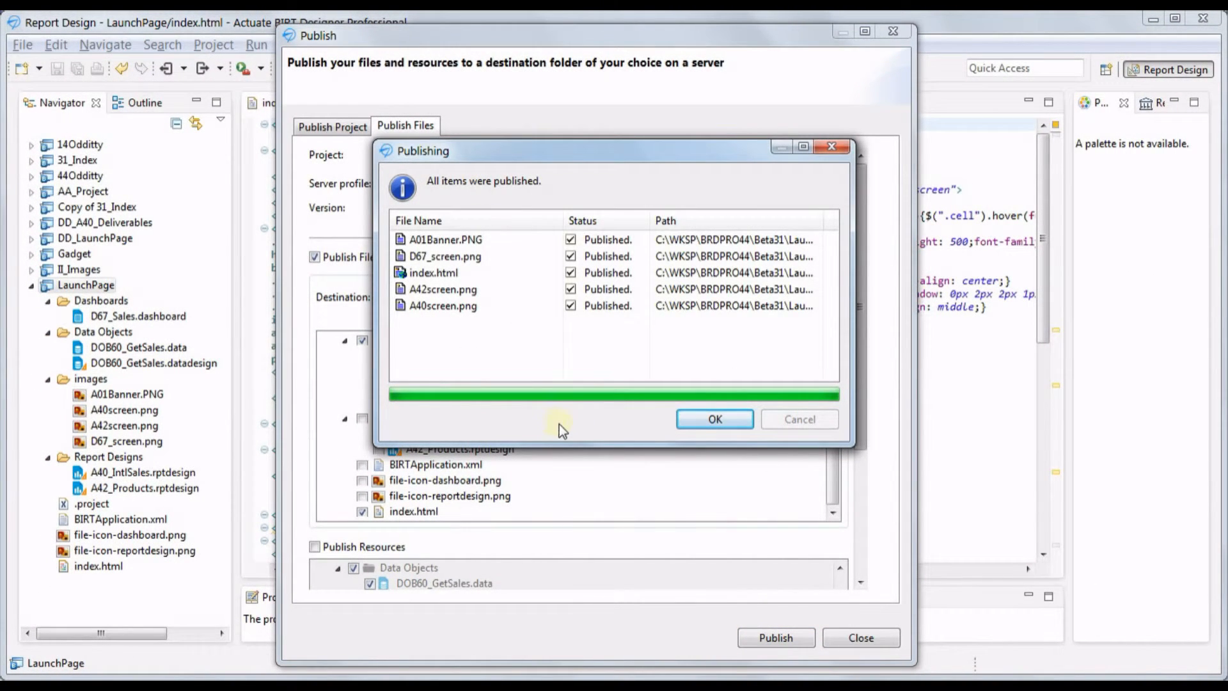
left_click(697, 420)
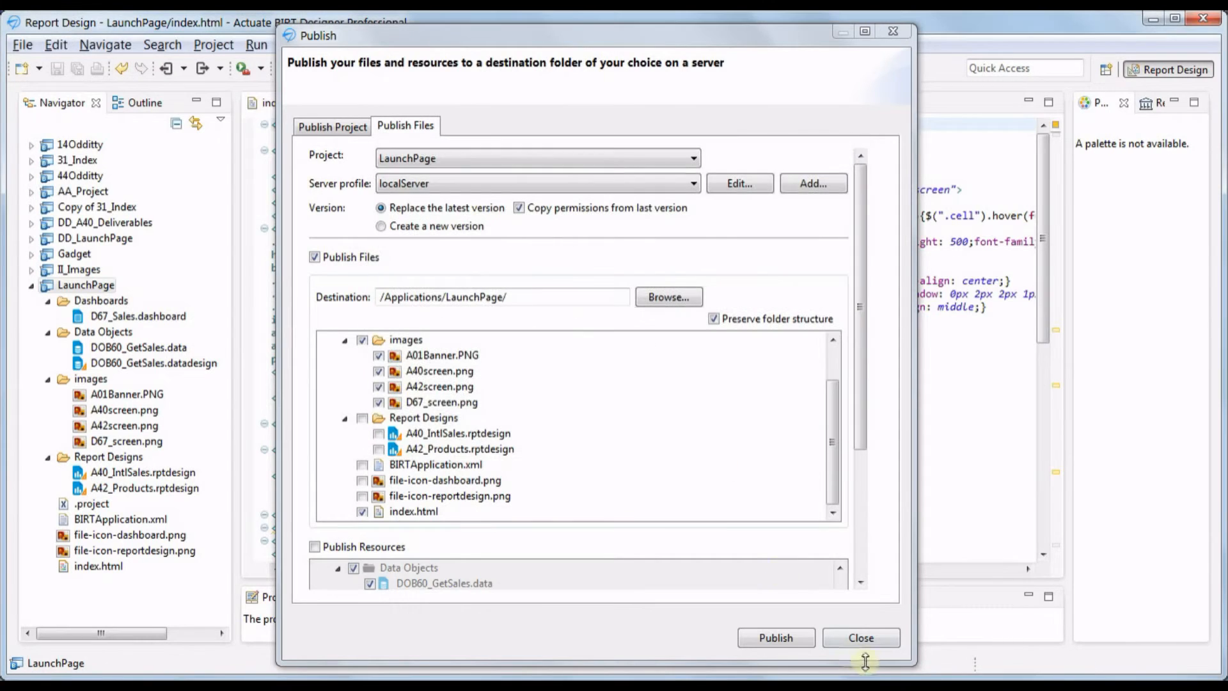
left_click(842, 637)
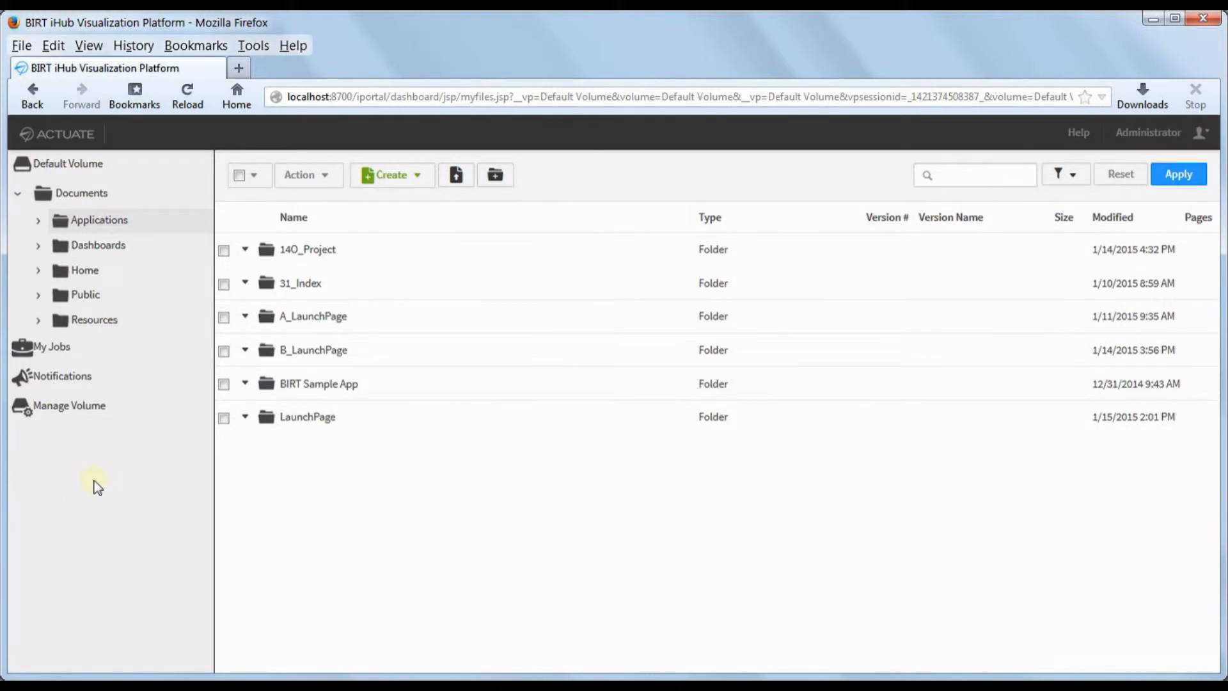
Step: Switch to BIRT iHub in Firefox, open the LaunchPage application and view its A40_IntlSales report
left_click(245, 416)
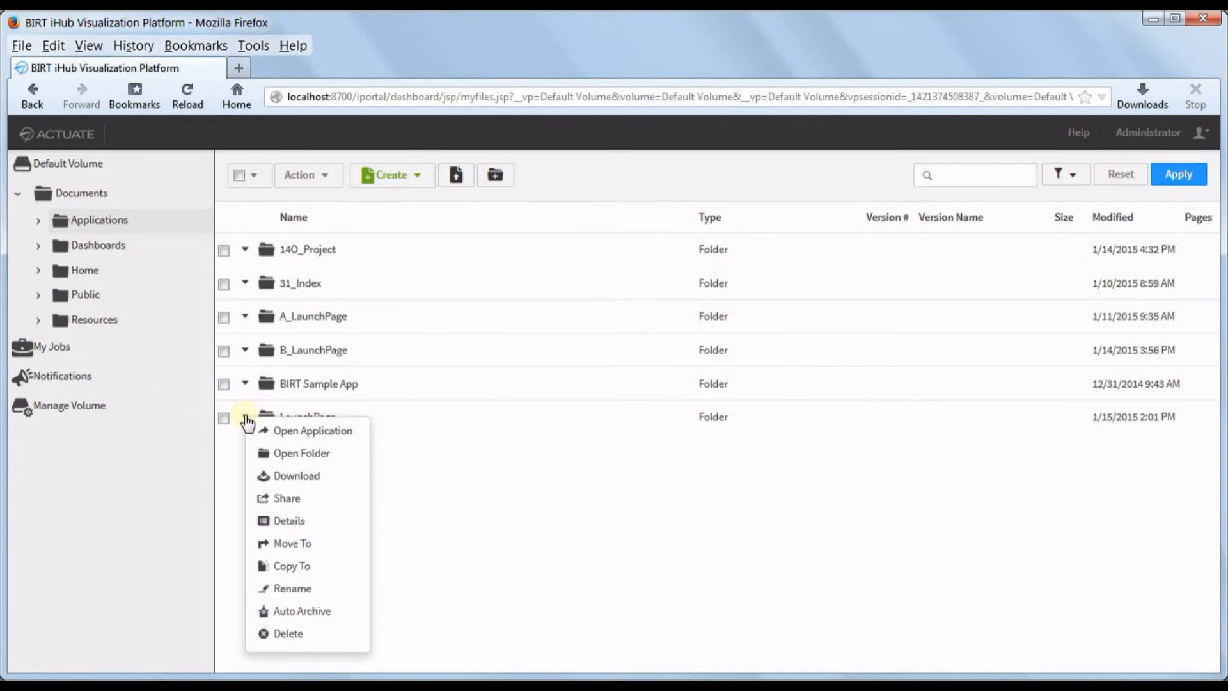
left_click(321, 437)
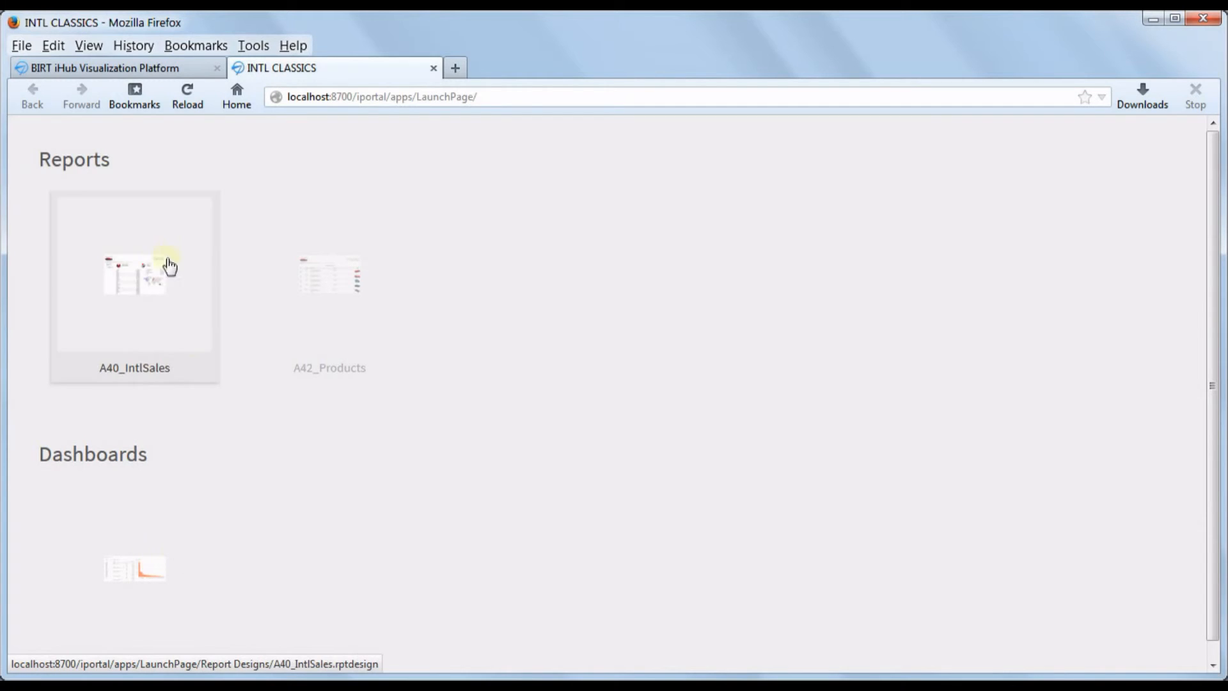
left_click(116, 283)
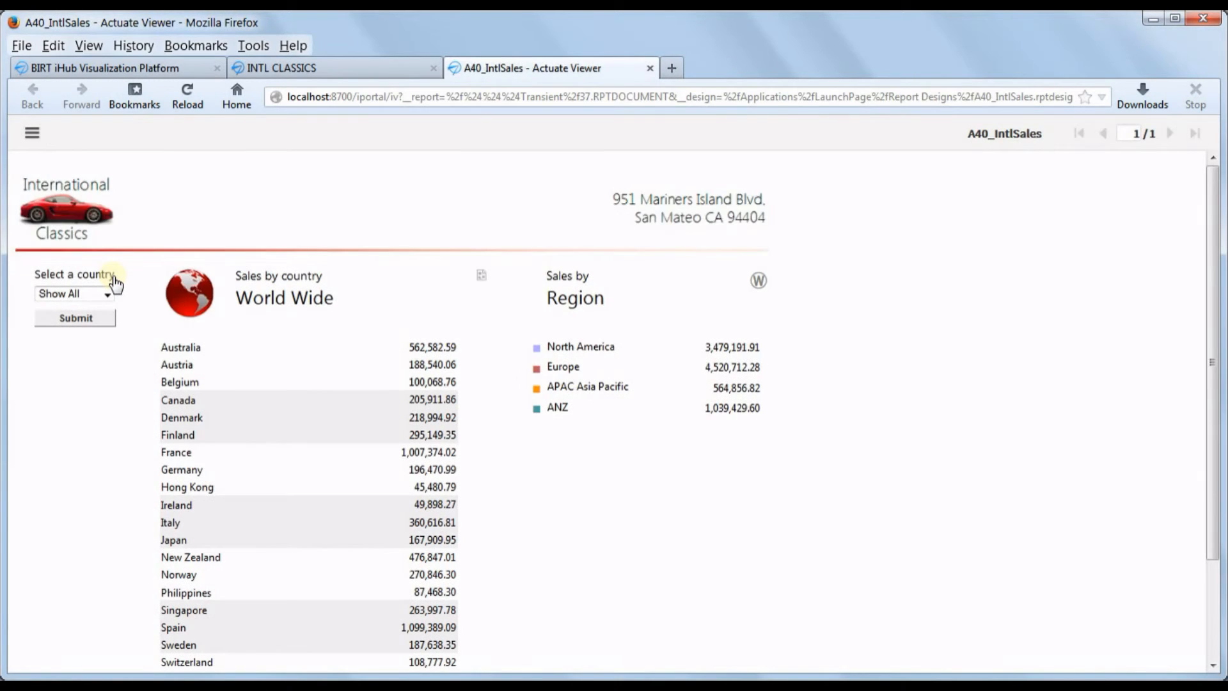